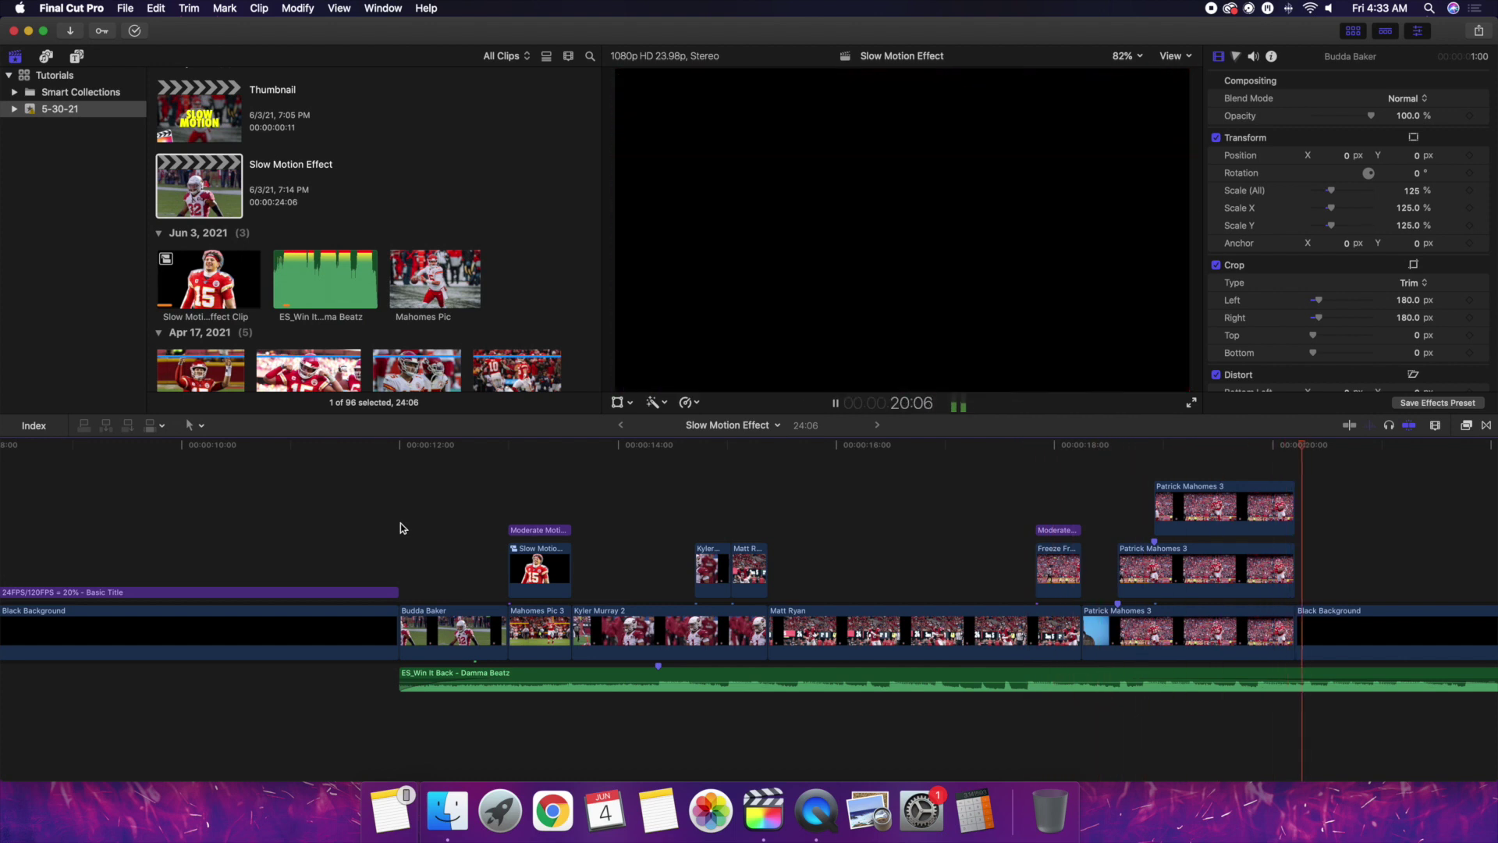
Step: Start a new project, review the available frame rates while keeping 23.98p, and cancel without creating it
left_click(405, 522)
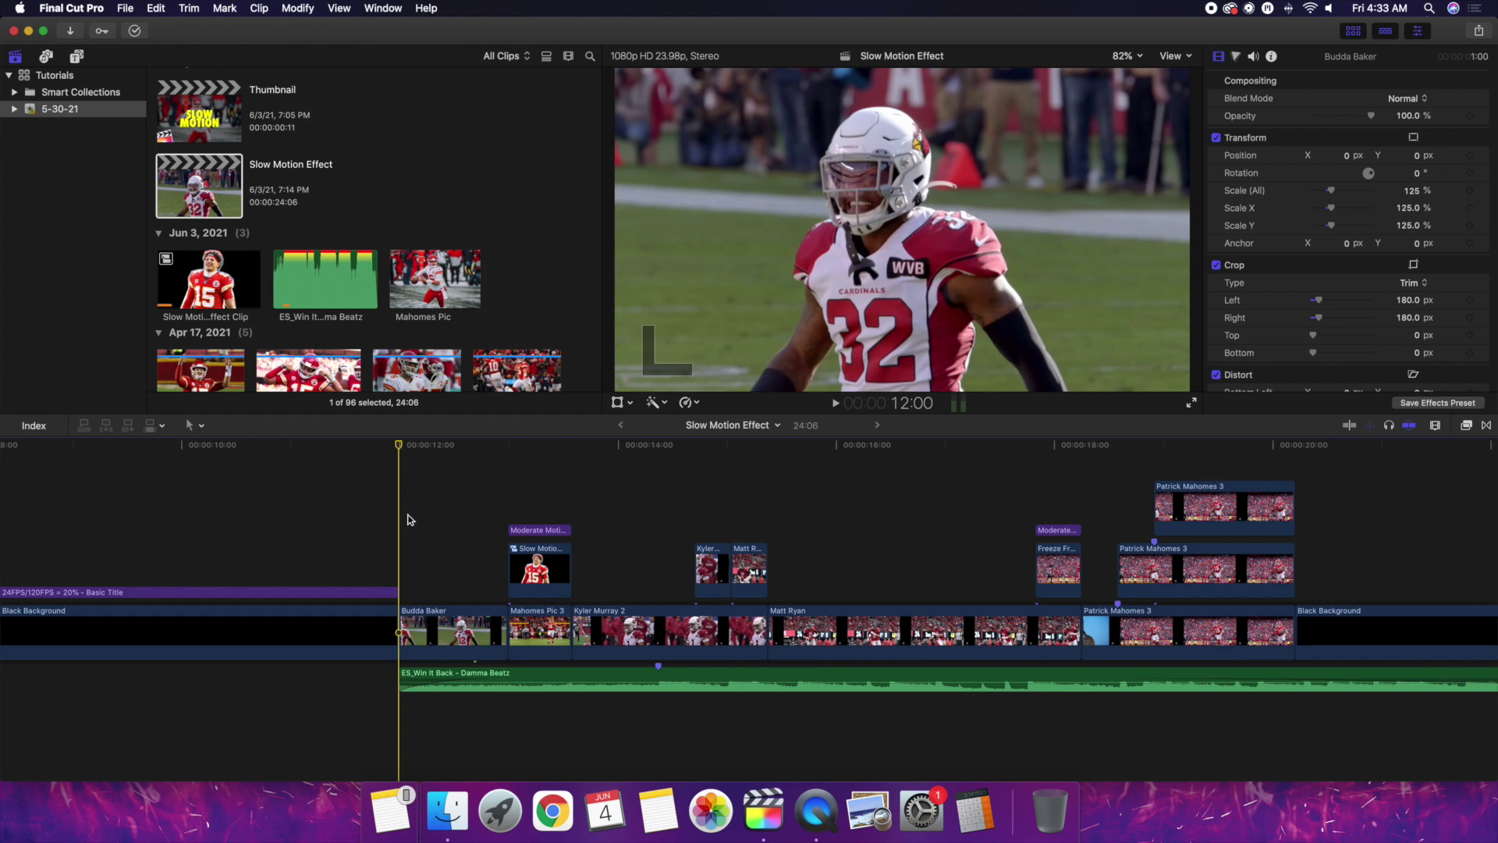
key("super+n")
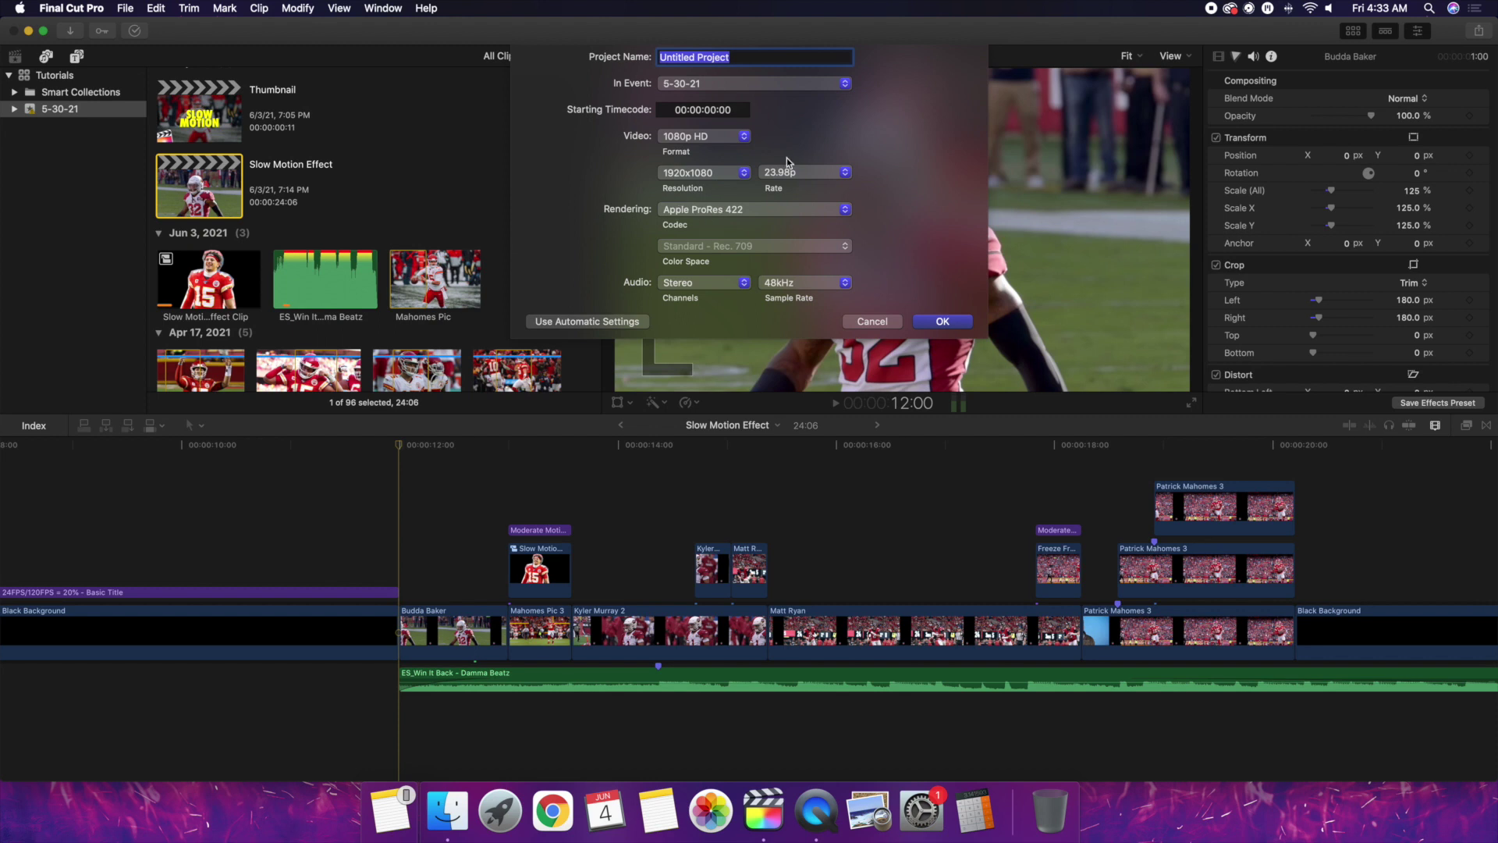
left_click(769, 172)
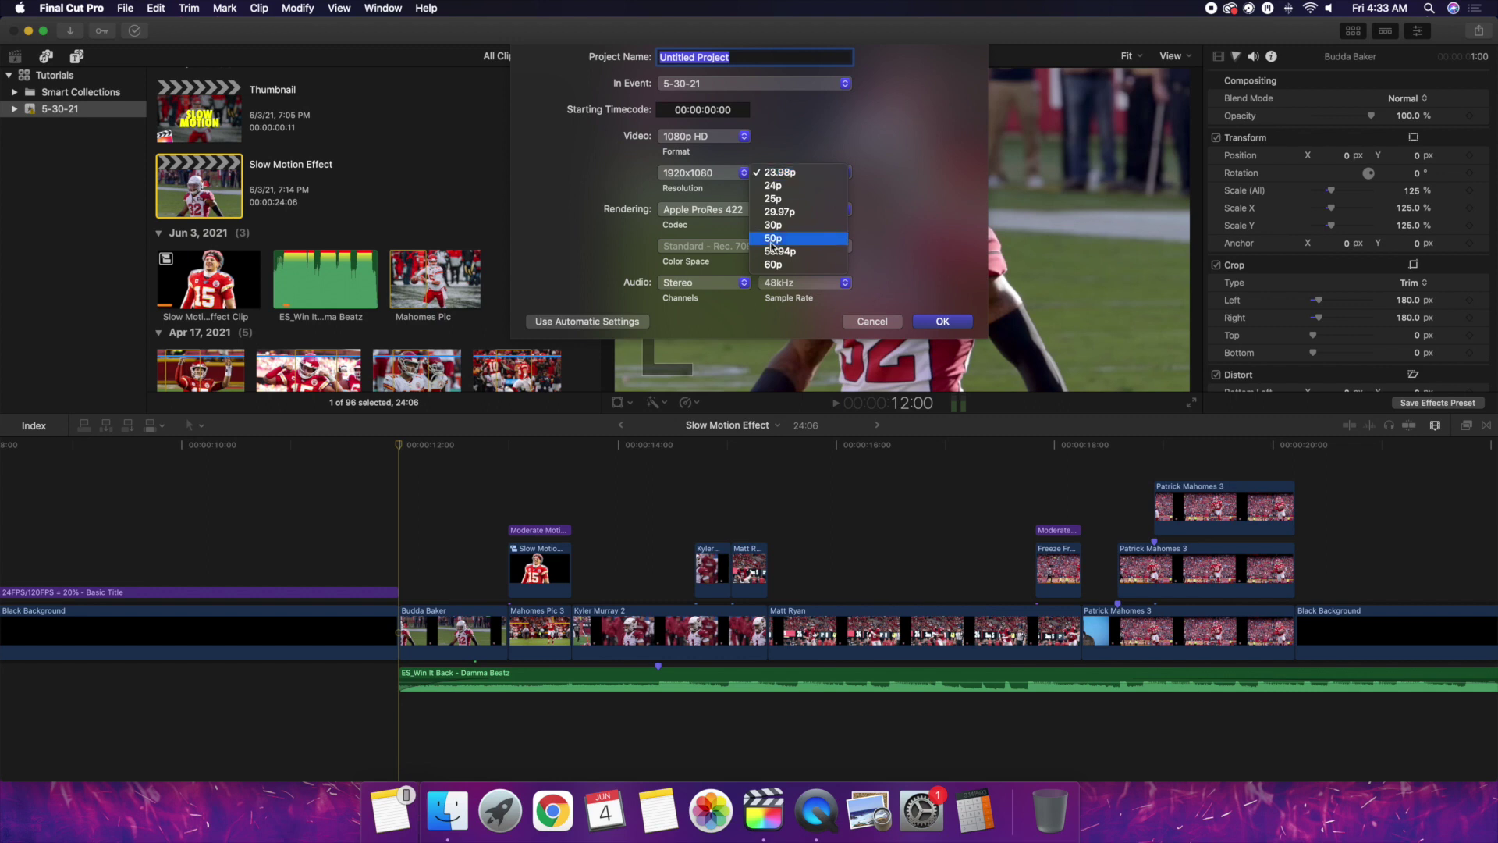
left_click(771, 172)
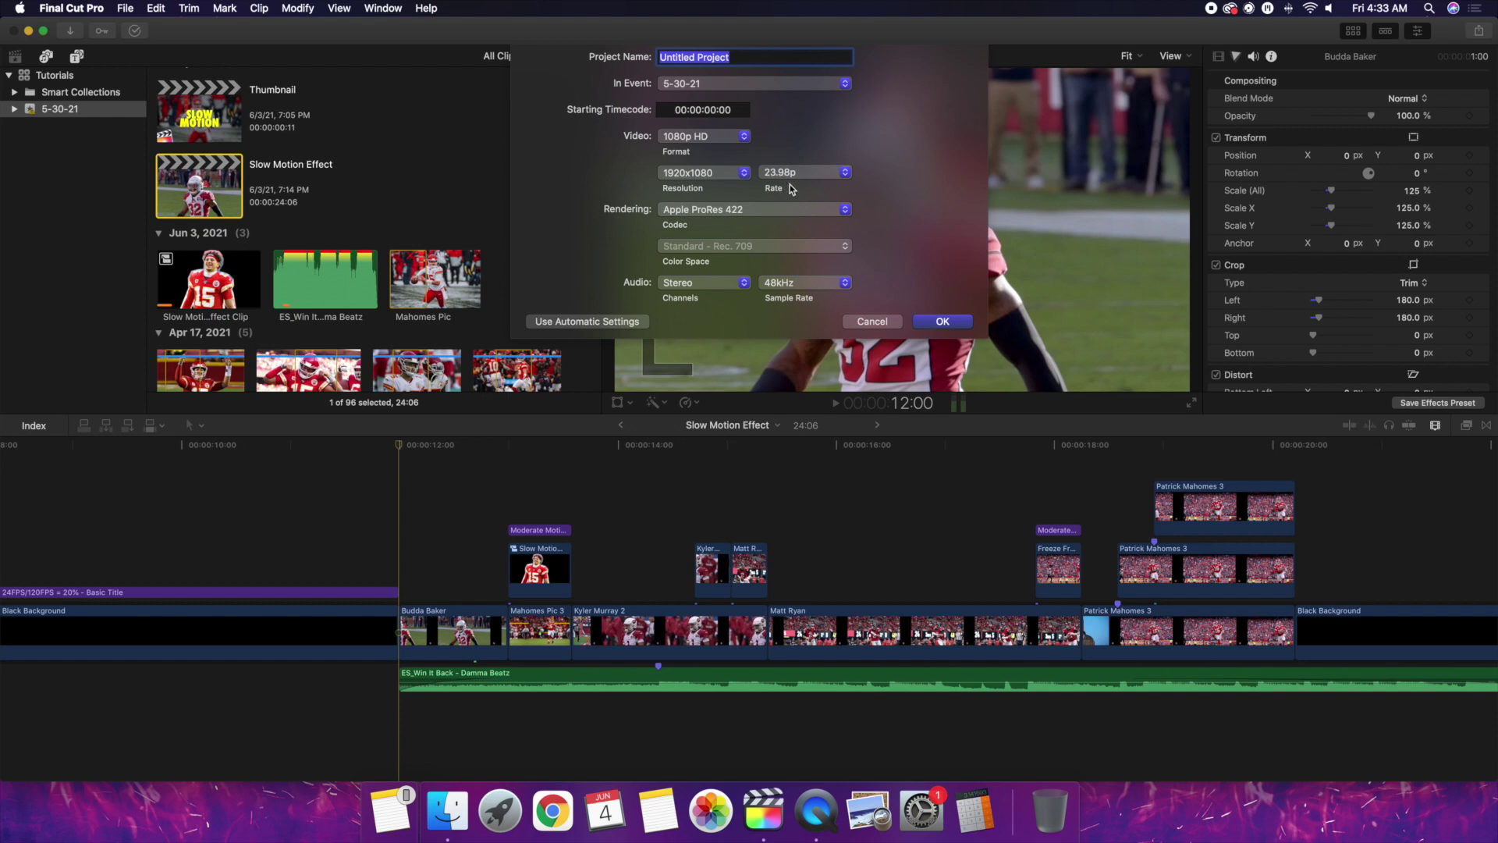
left_click(780, 172)
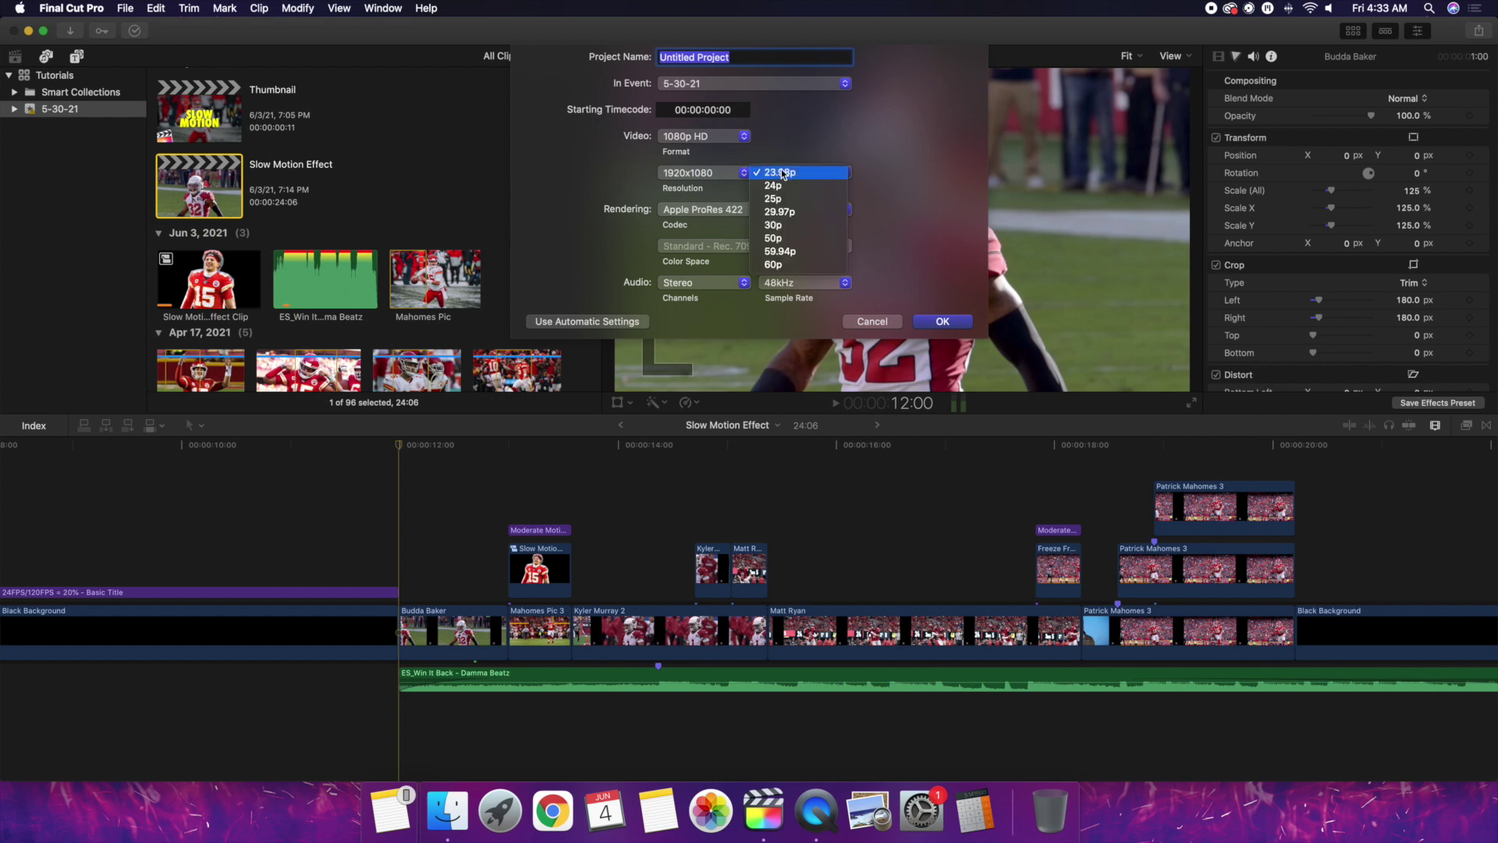
left_click(738, 197)
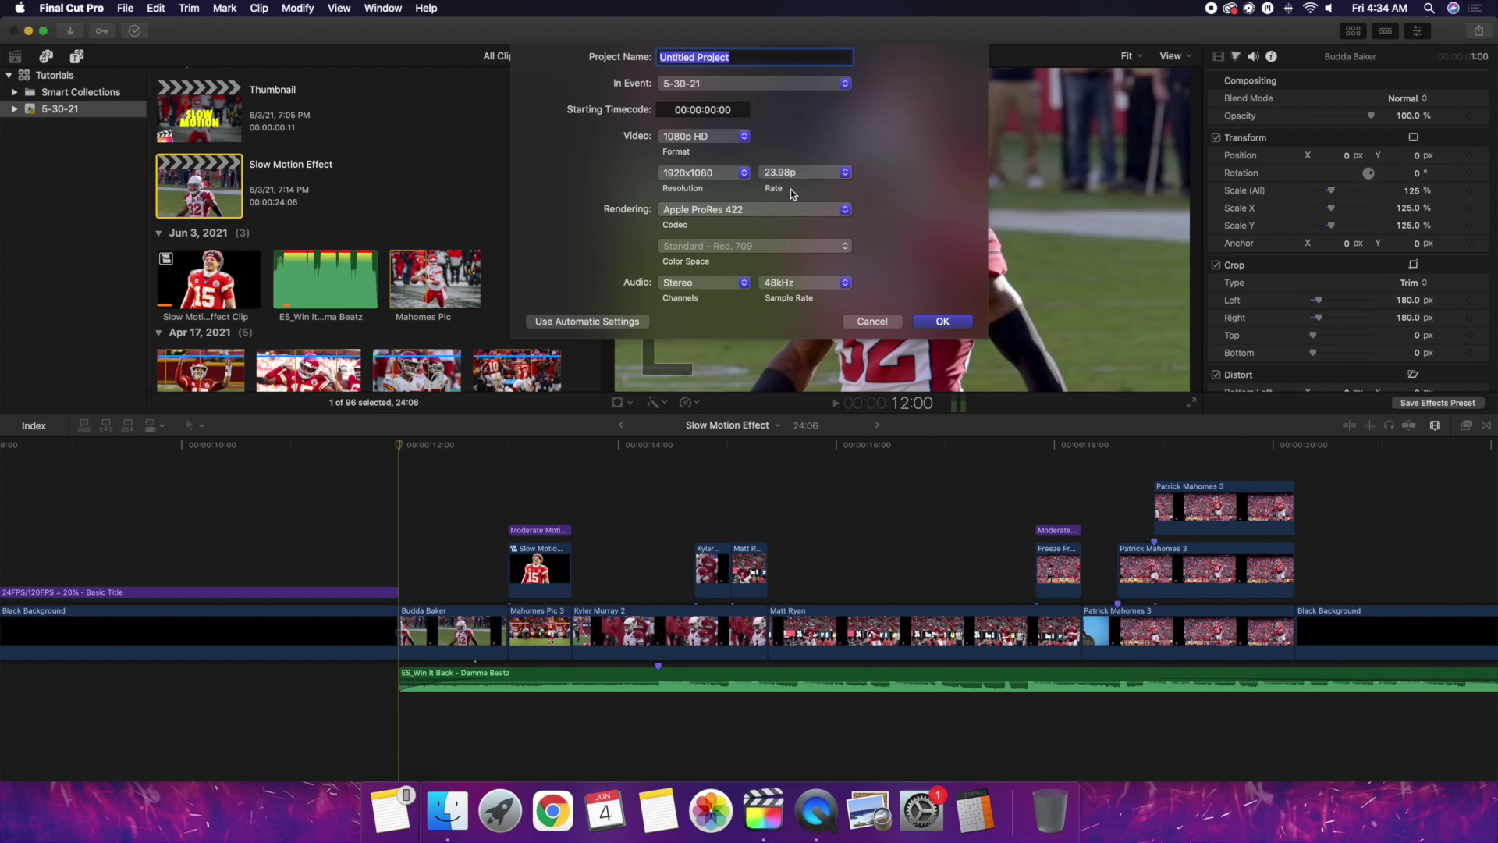
left_click(866, 321)
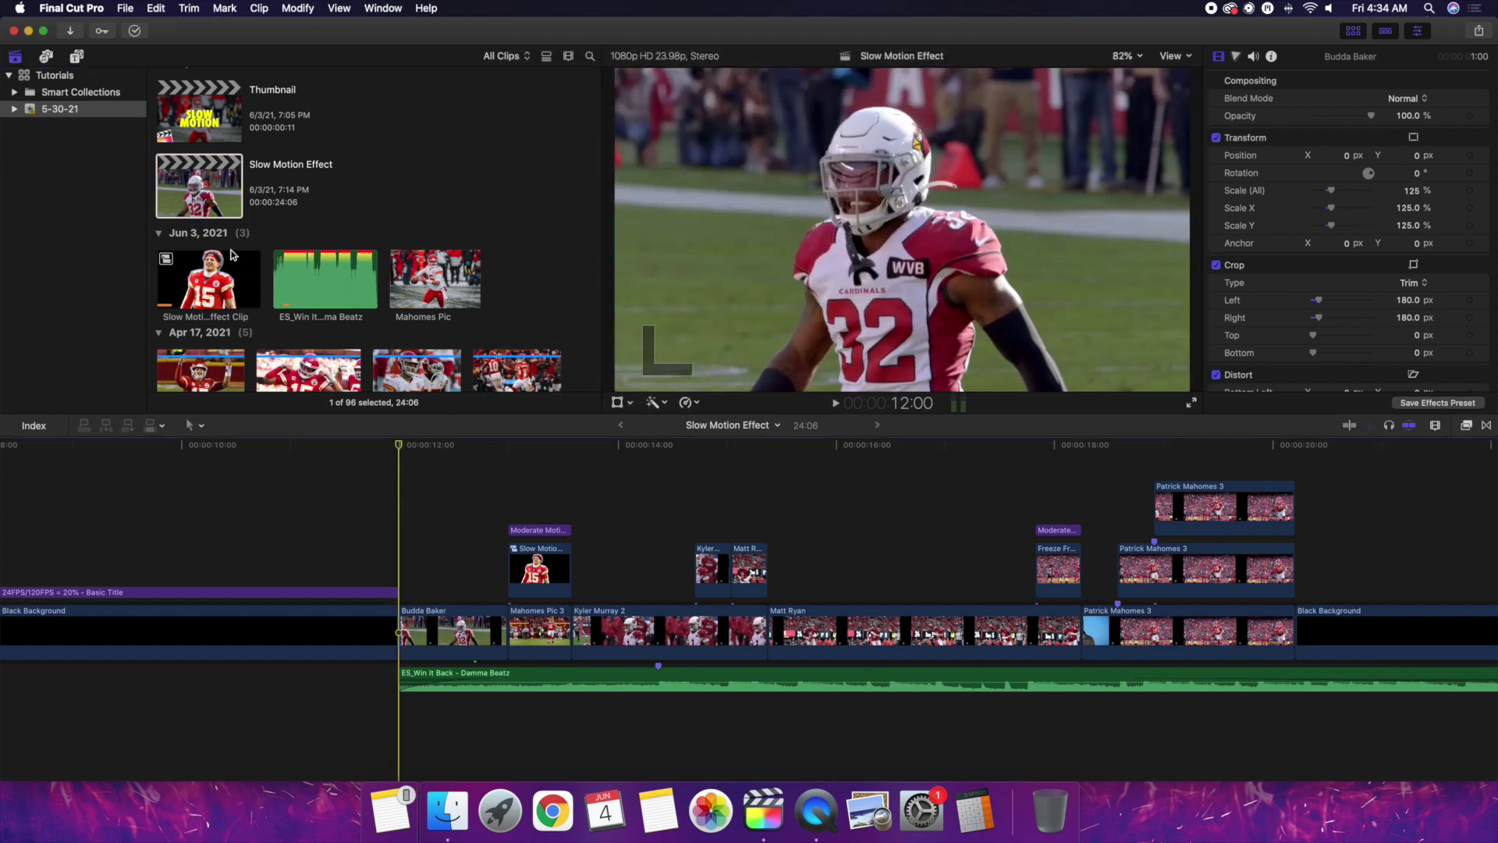
Step: Check the video format and frame rate settings of the Slow Motion Effect project and close them without changes
left_click(207, 203)
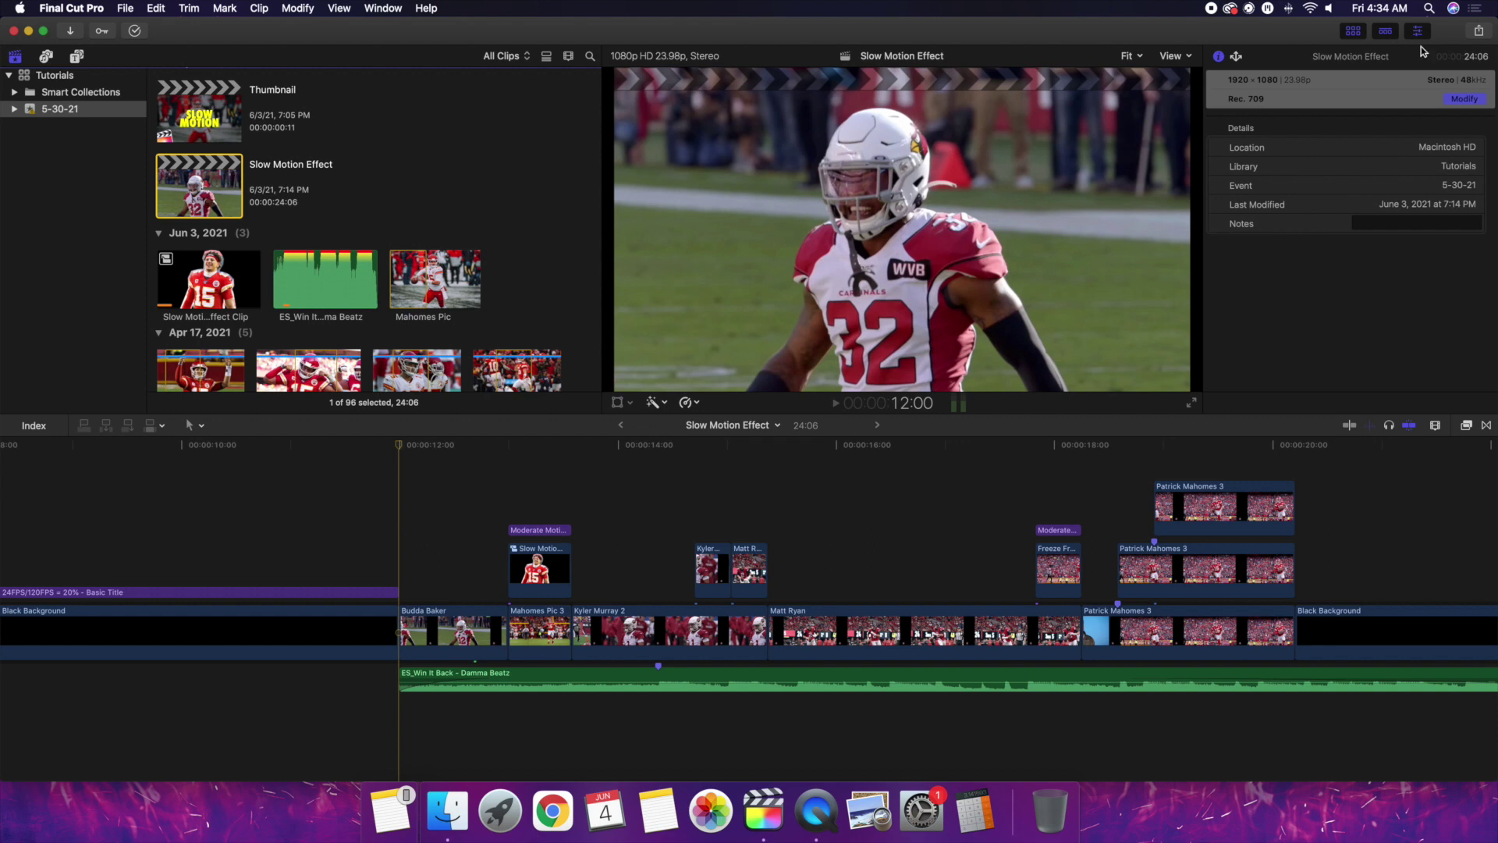
left_click(1467, 99)
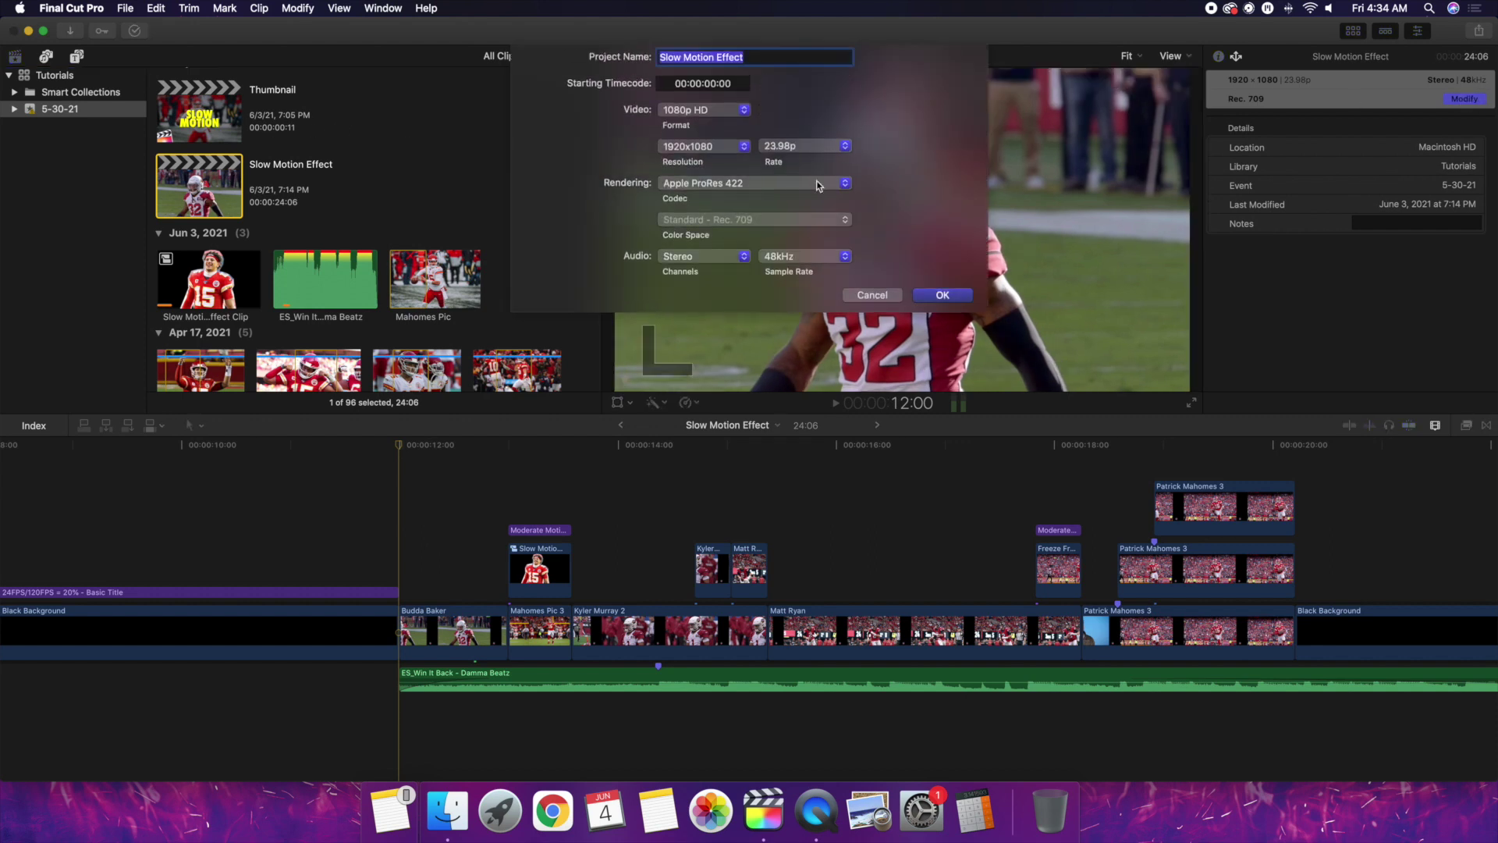
left_click(868, 295)
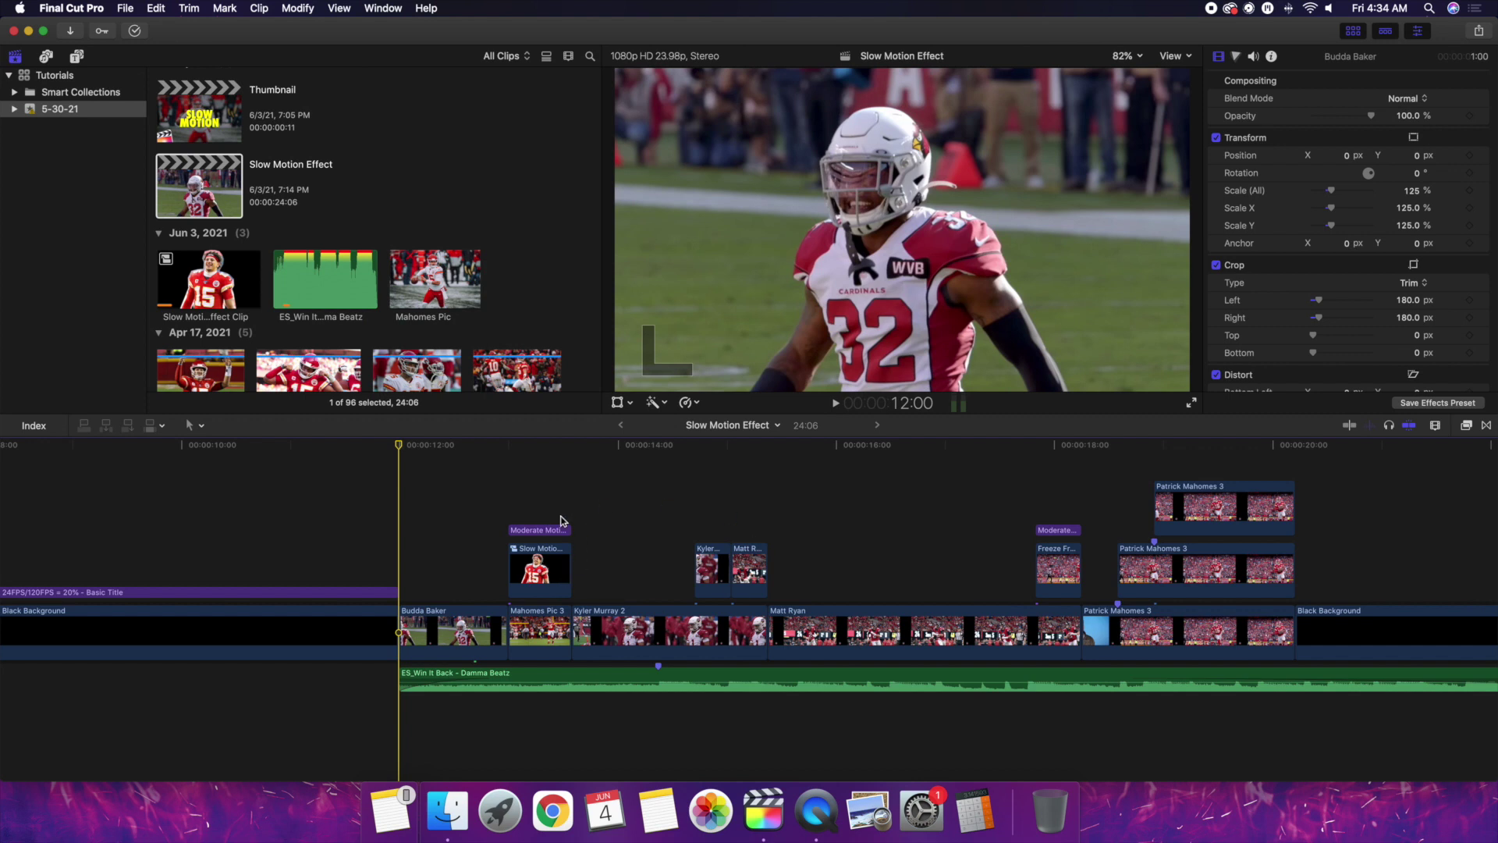
Step: Play the Budda Baker clip at its original speed and return the playhead to the clip's start
key("l")
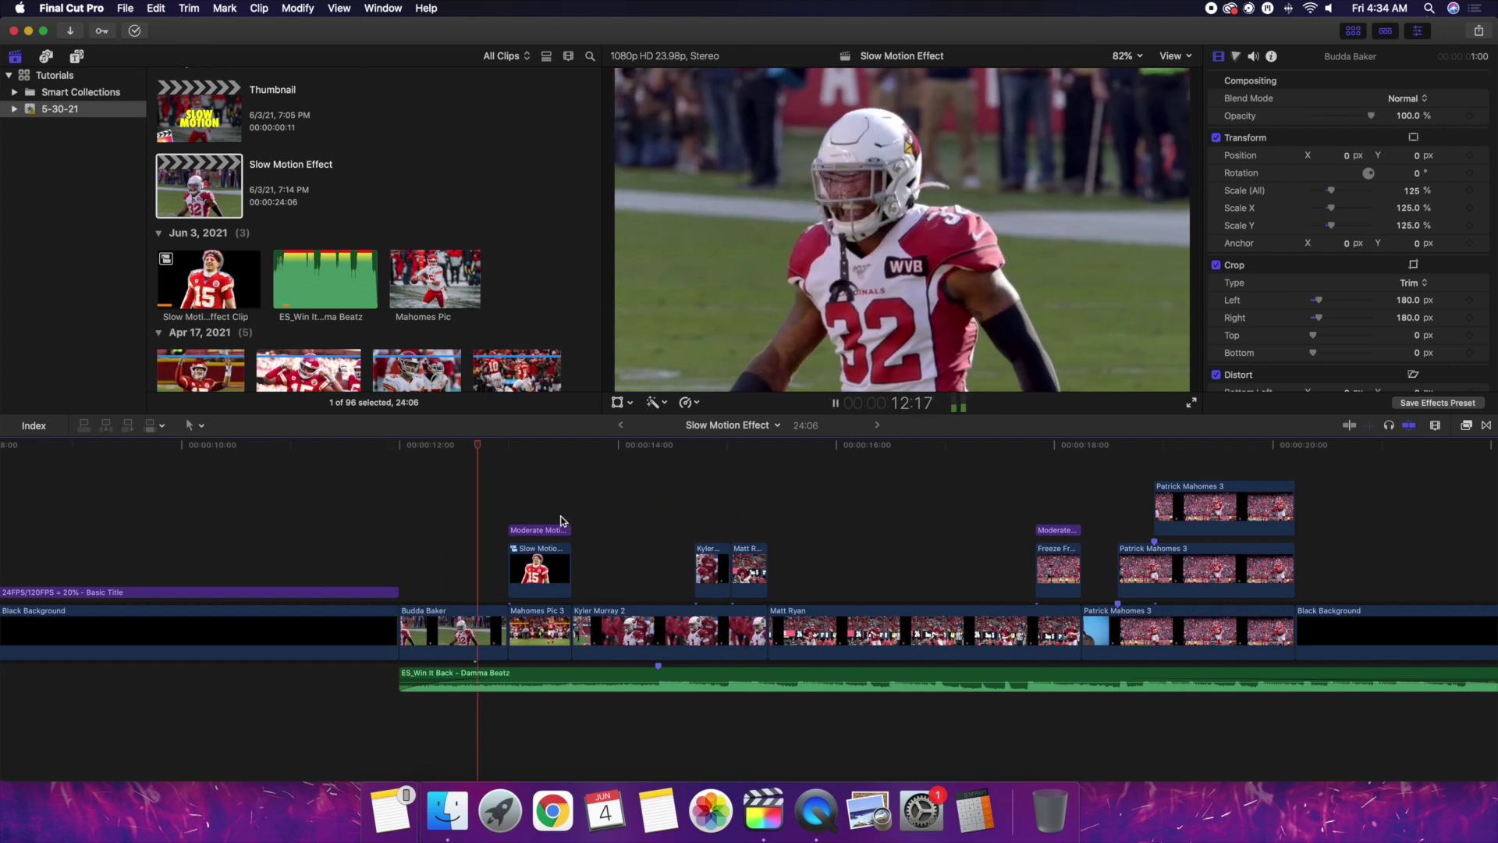
key("k")
left_click(405, 531)
key("l")
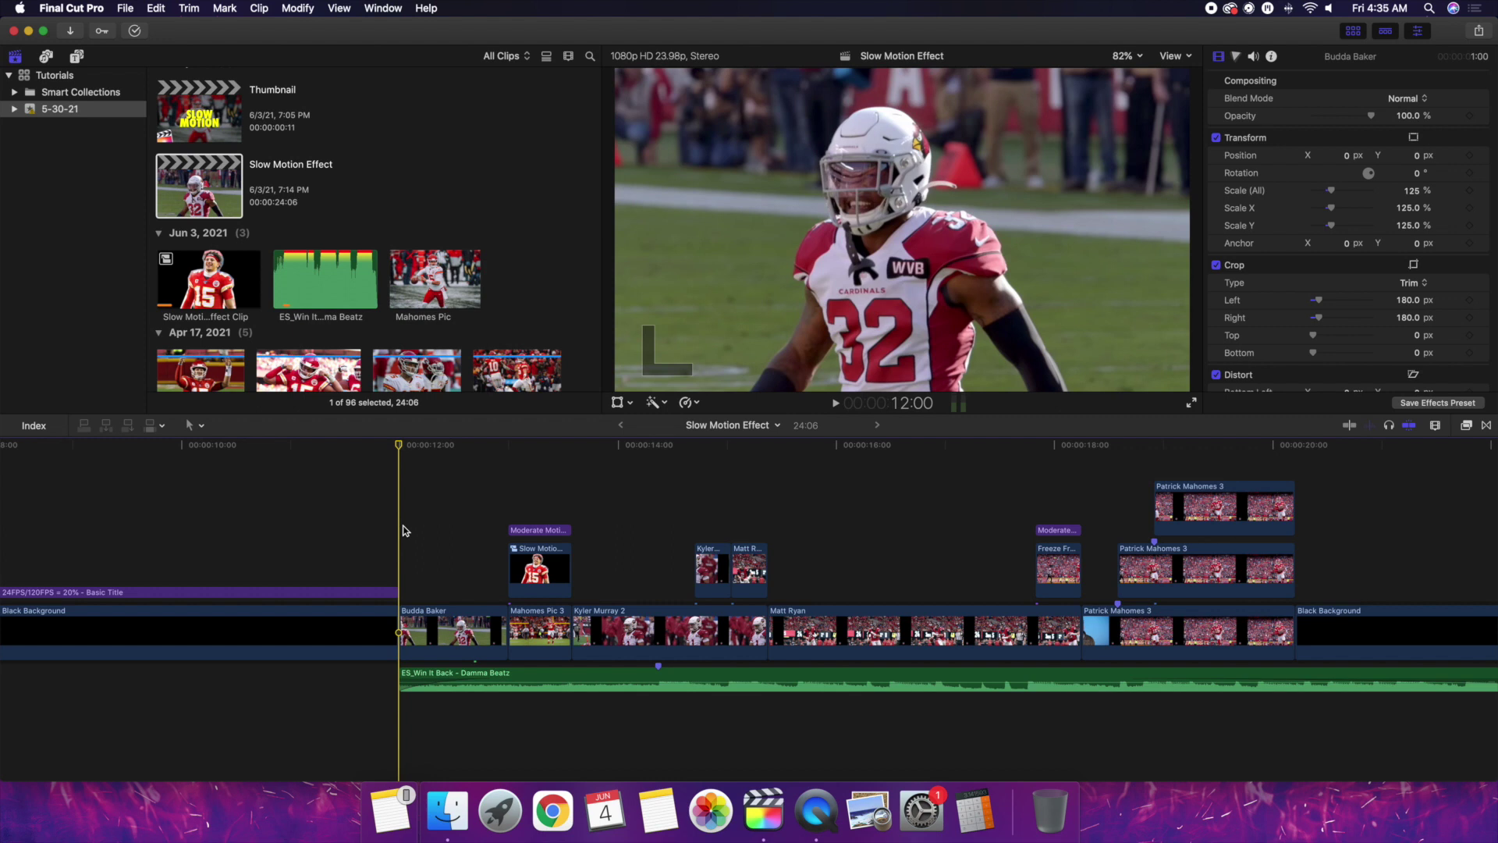
Step: Check the Budda Baker clip's frame rate in its file information and return to its video properties
left_click(438, 620)
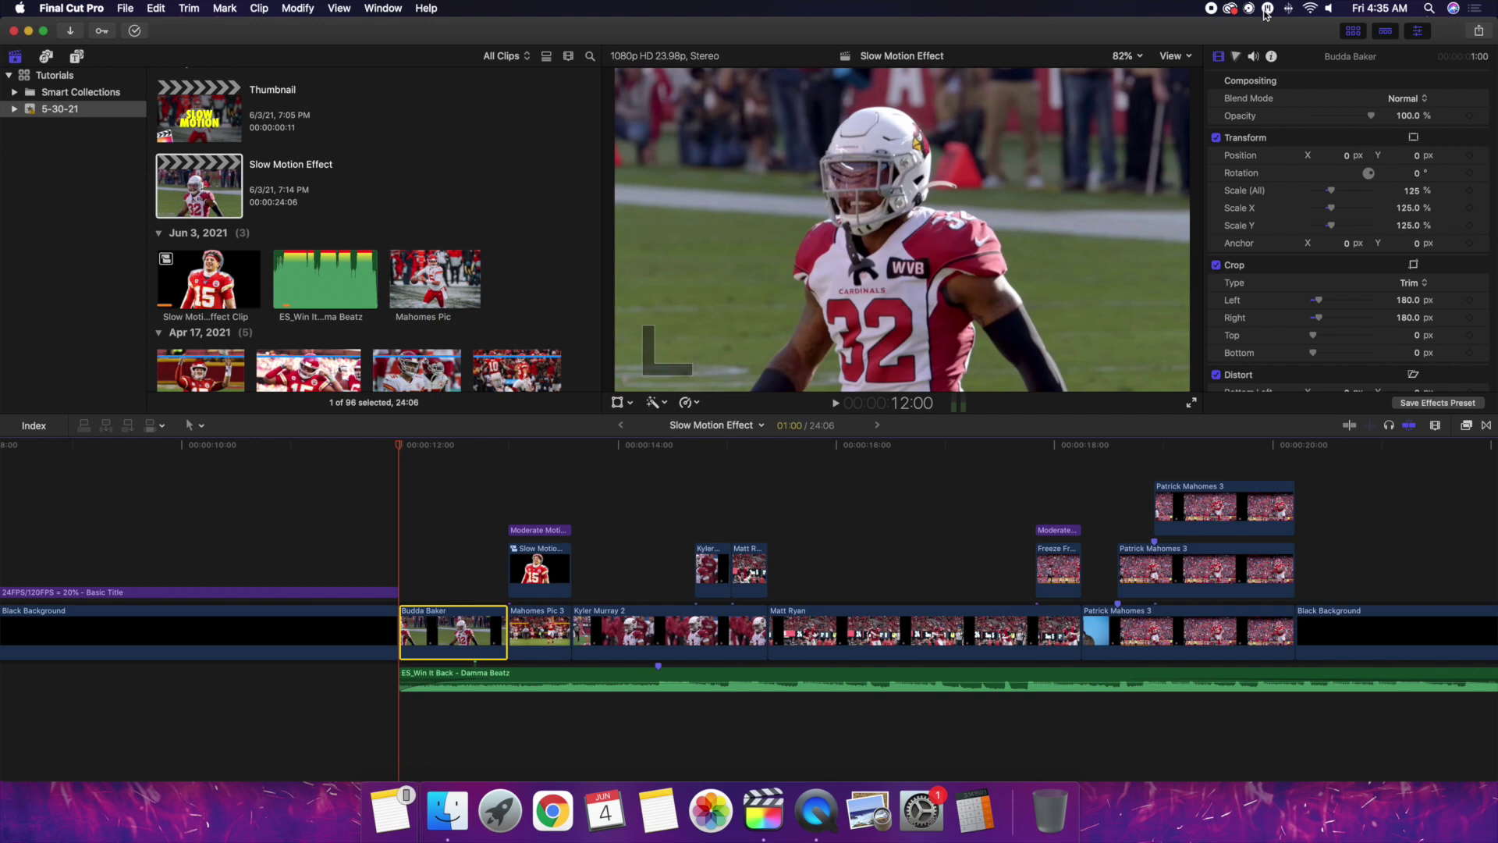
left_click(1271, 56)
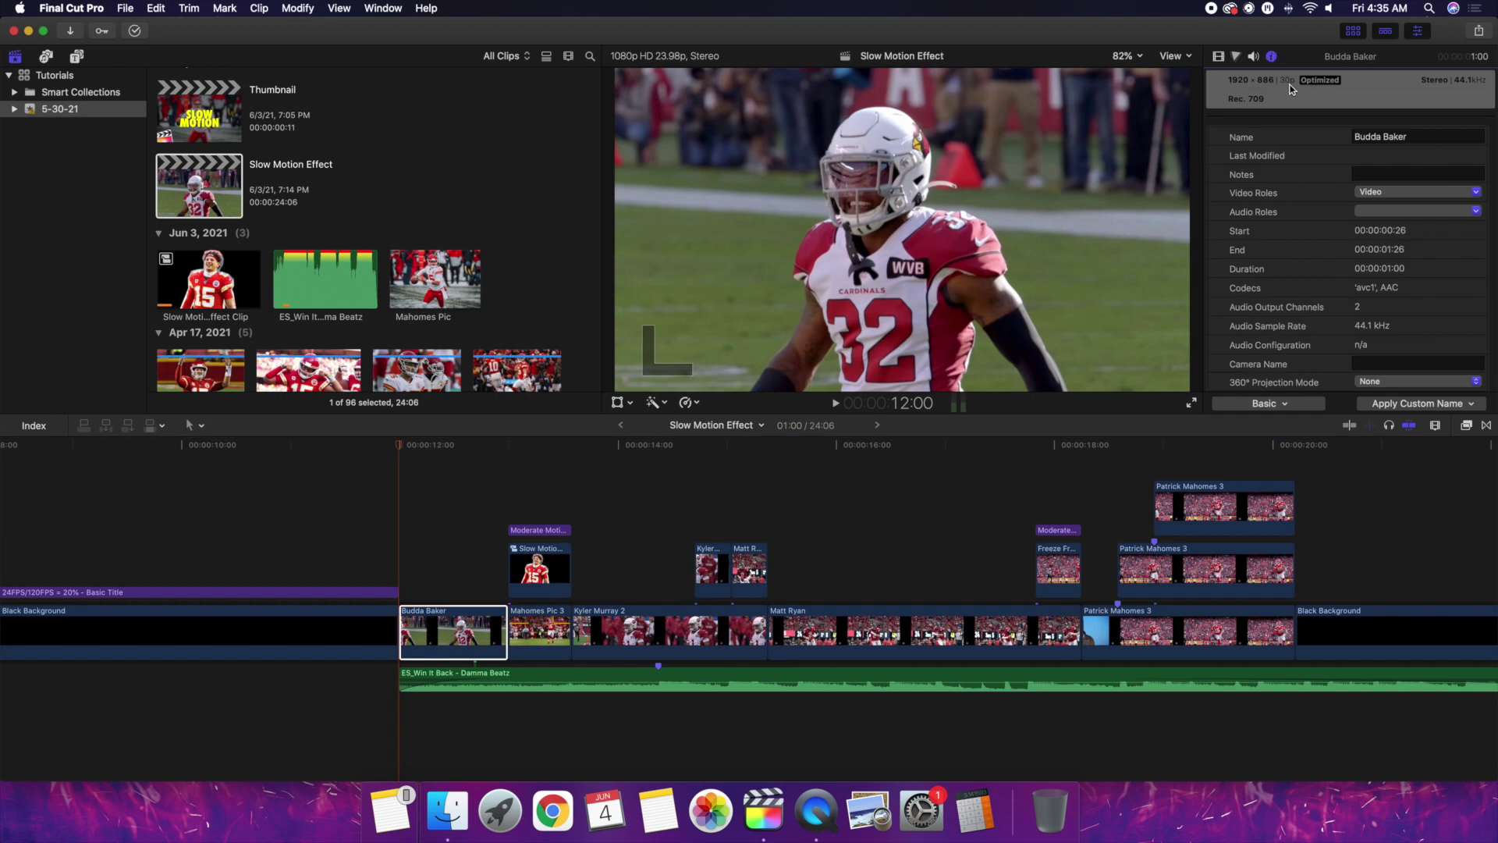
left_click(1221, 59)
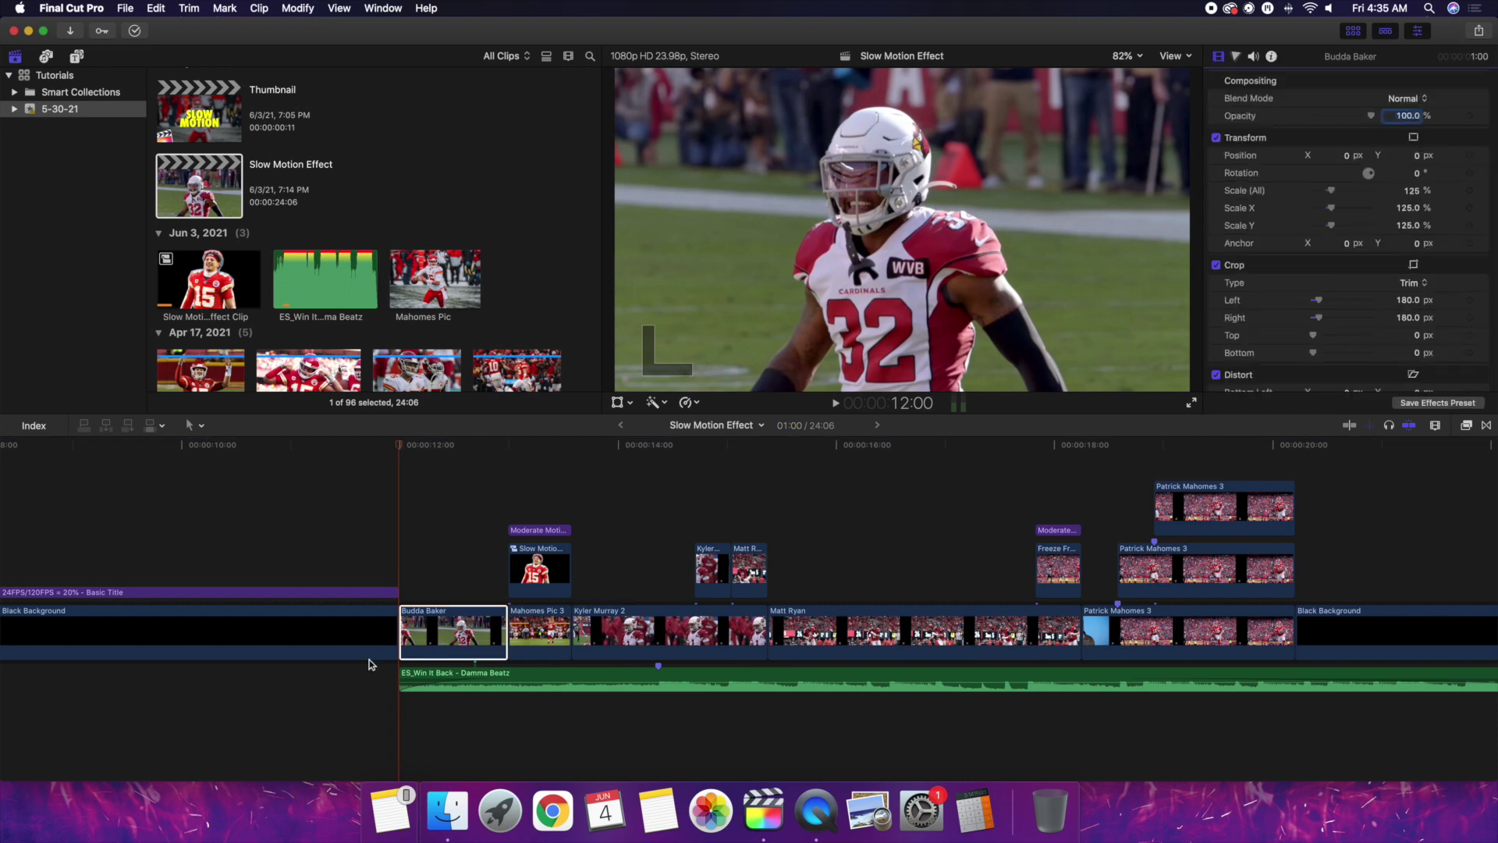
Step: Try Automatic Speed on the Budda Baker clip, restore normal 100% speed and hide the retime editor
left_click(427, 639)
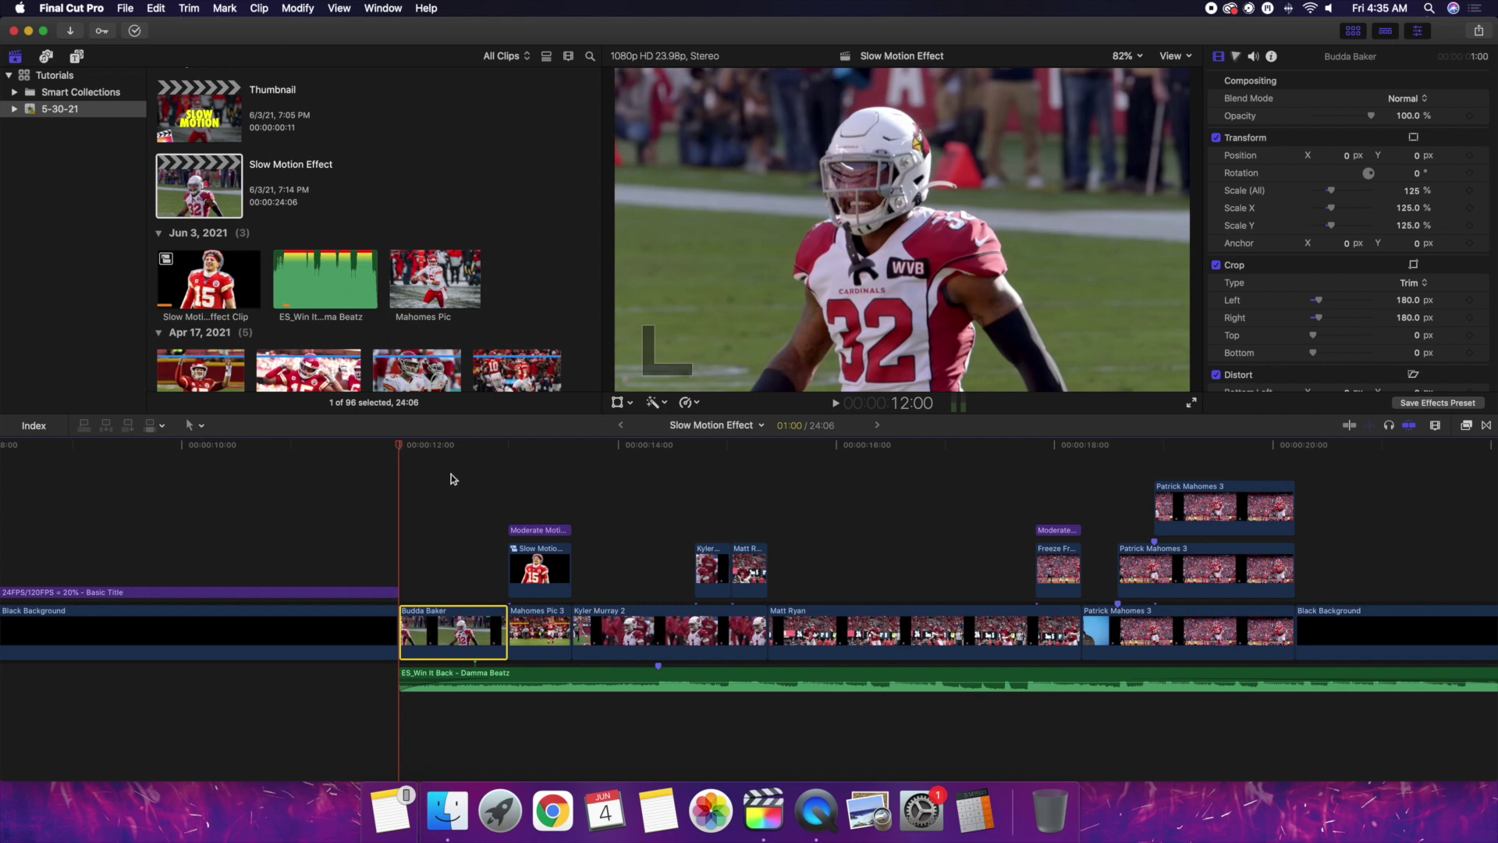
left_click(697, 404)
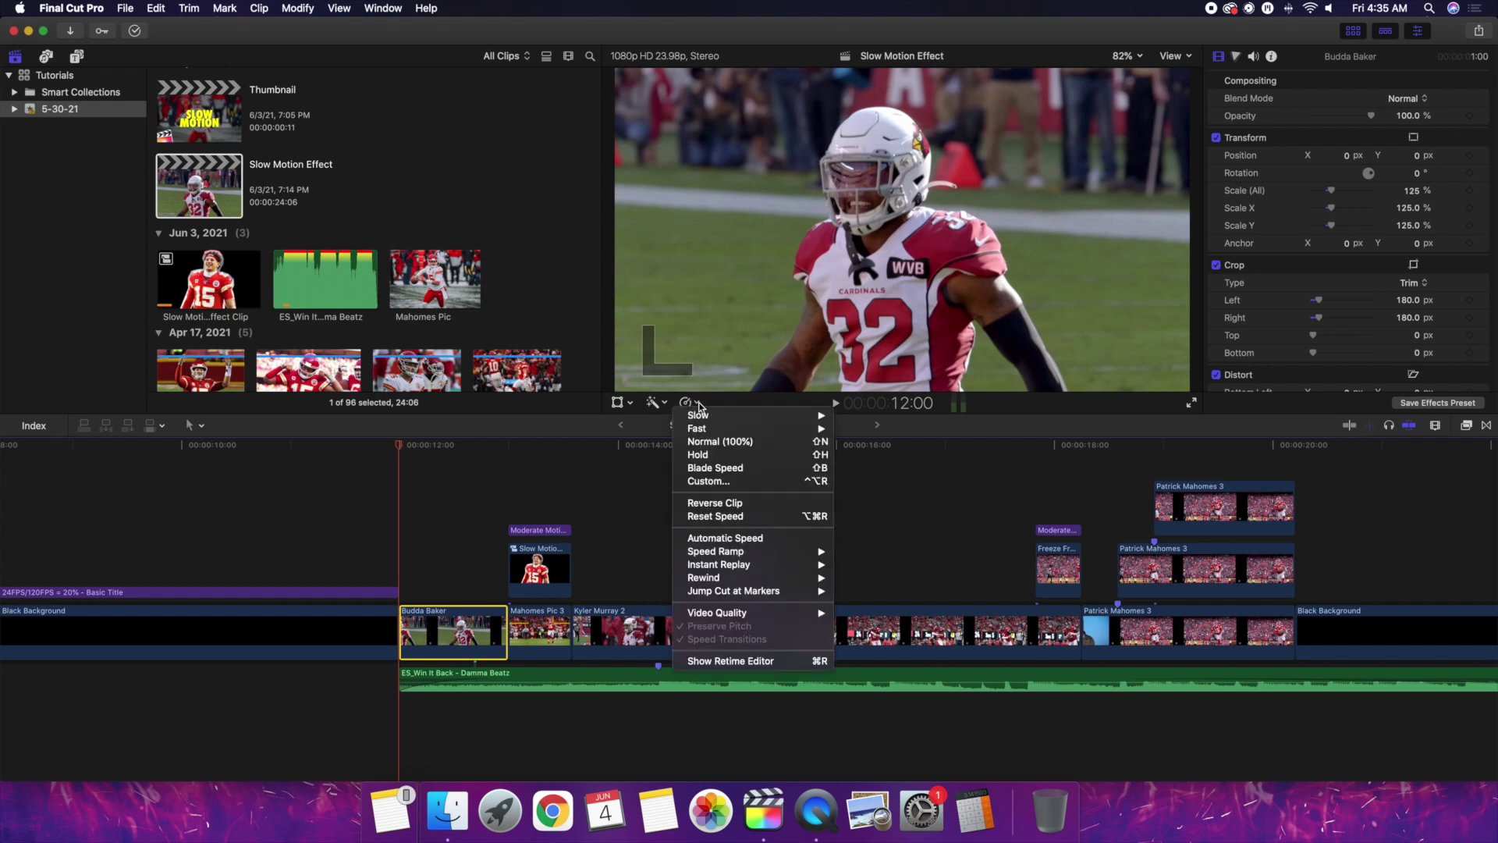
left_click(712, 541)
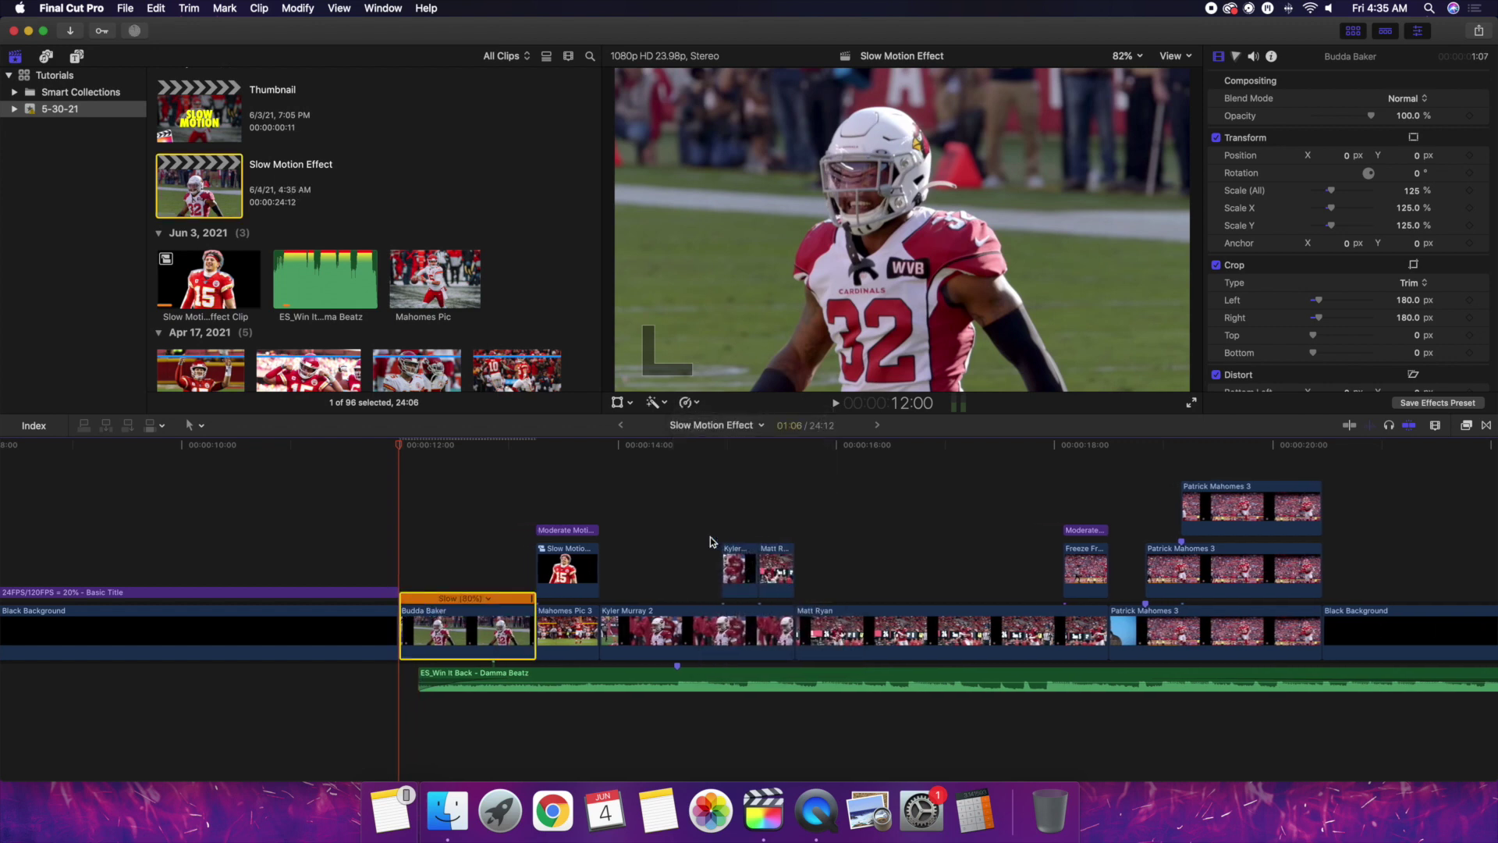
key("shift+n")
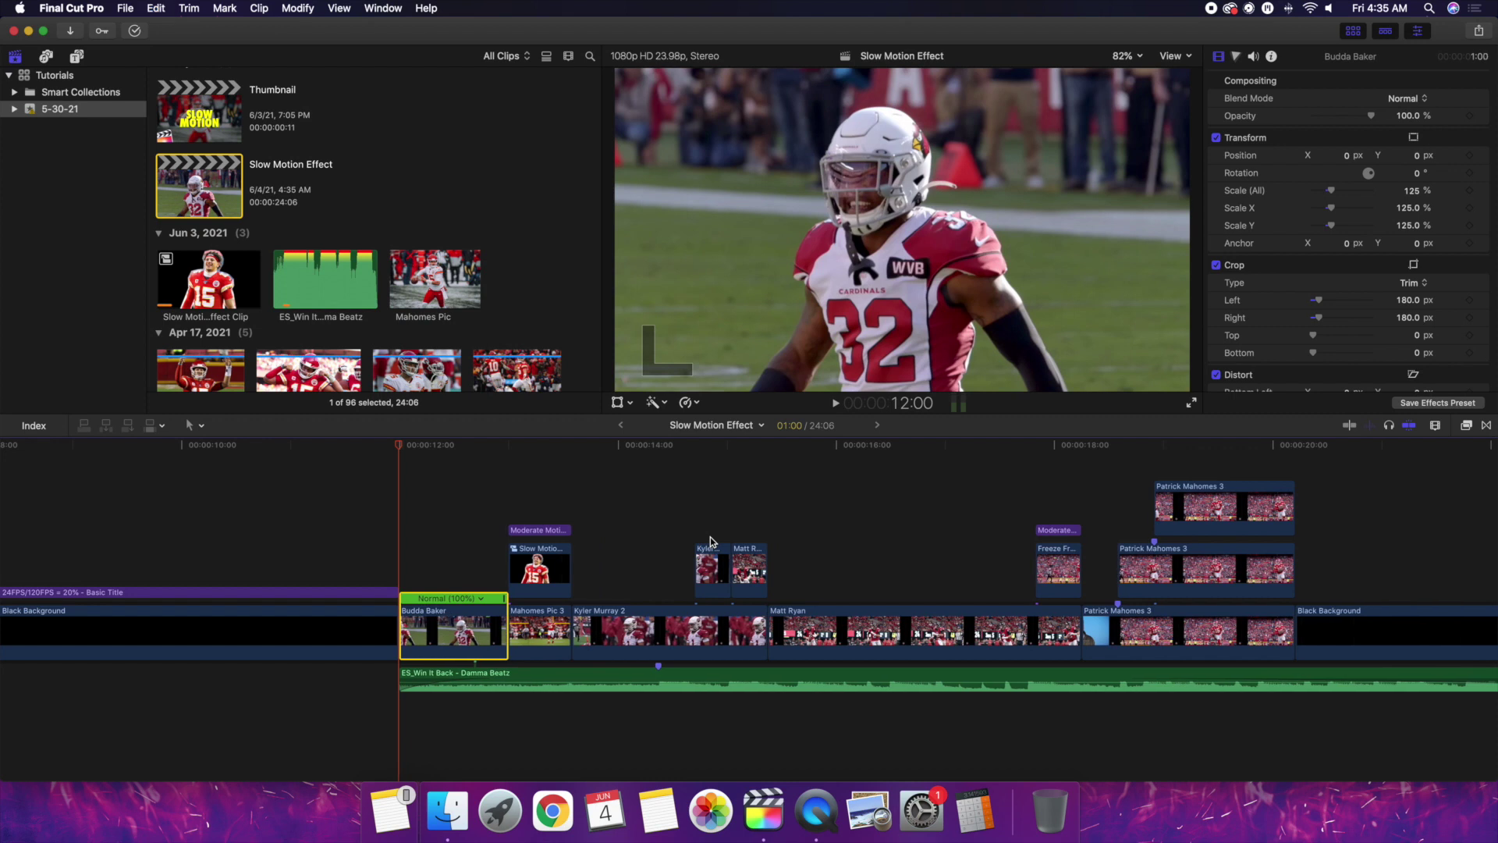
key("super+r")
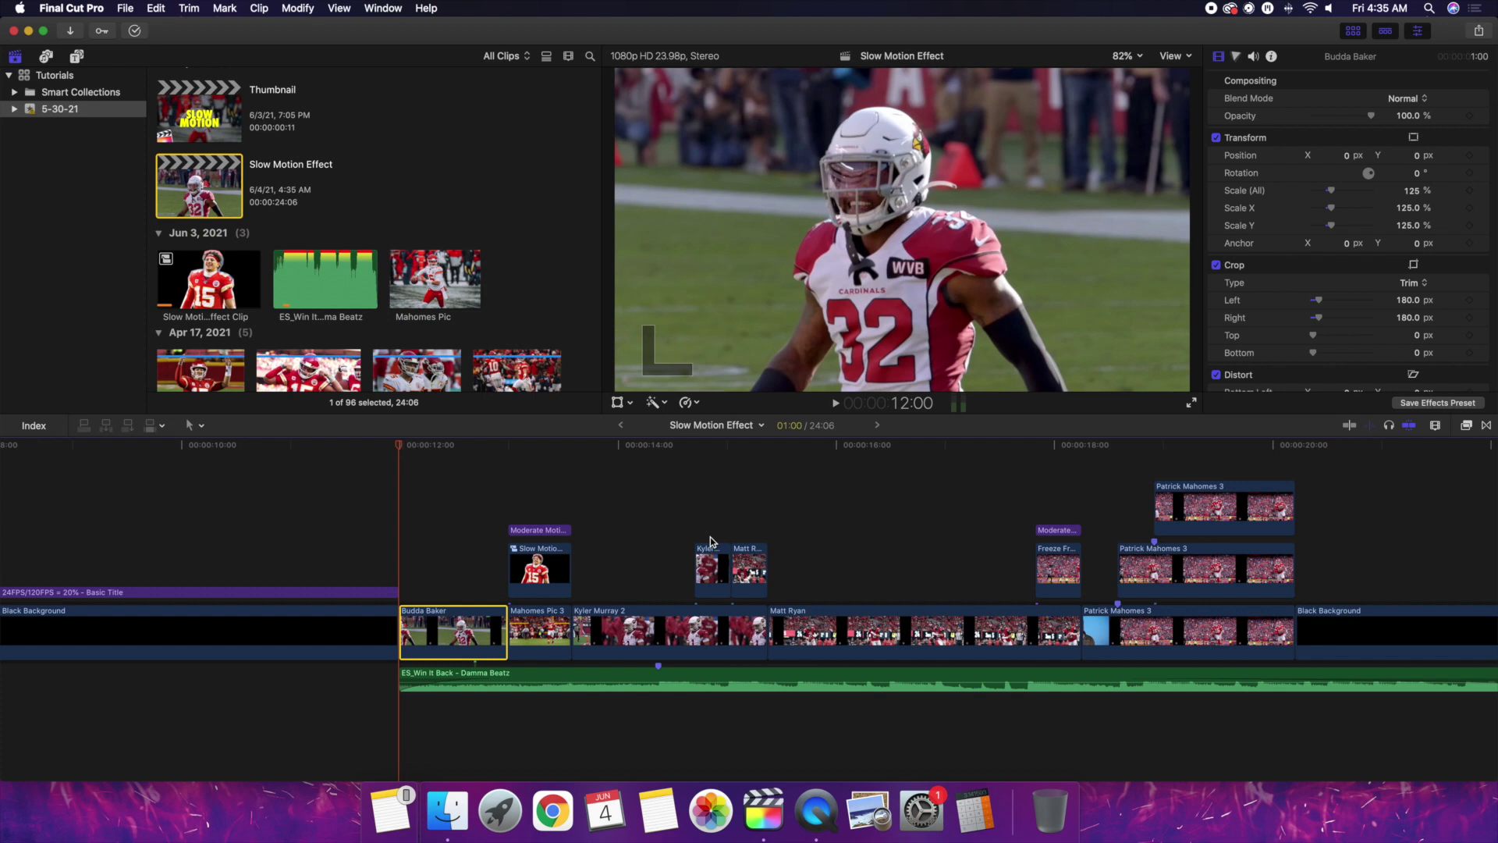
Step: Apply Automatic Speed to the Budda Baker clip again, reset its speed and hide the retime editor
left_click(697, 403)
left_click(713, 540)
key("alt+super+r")
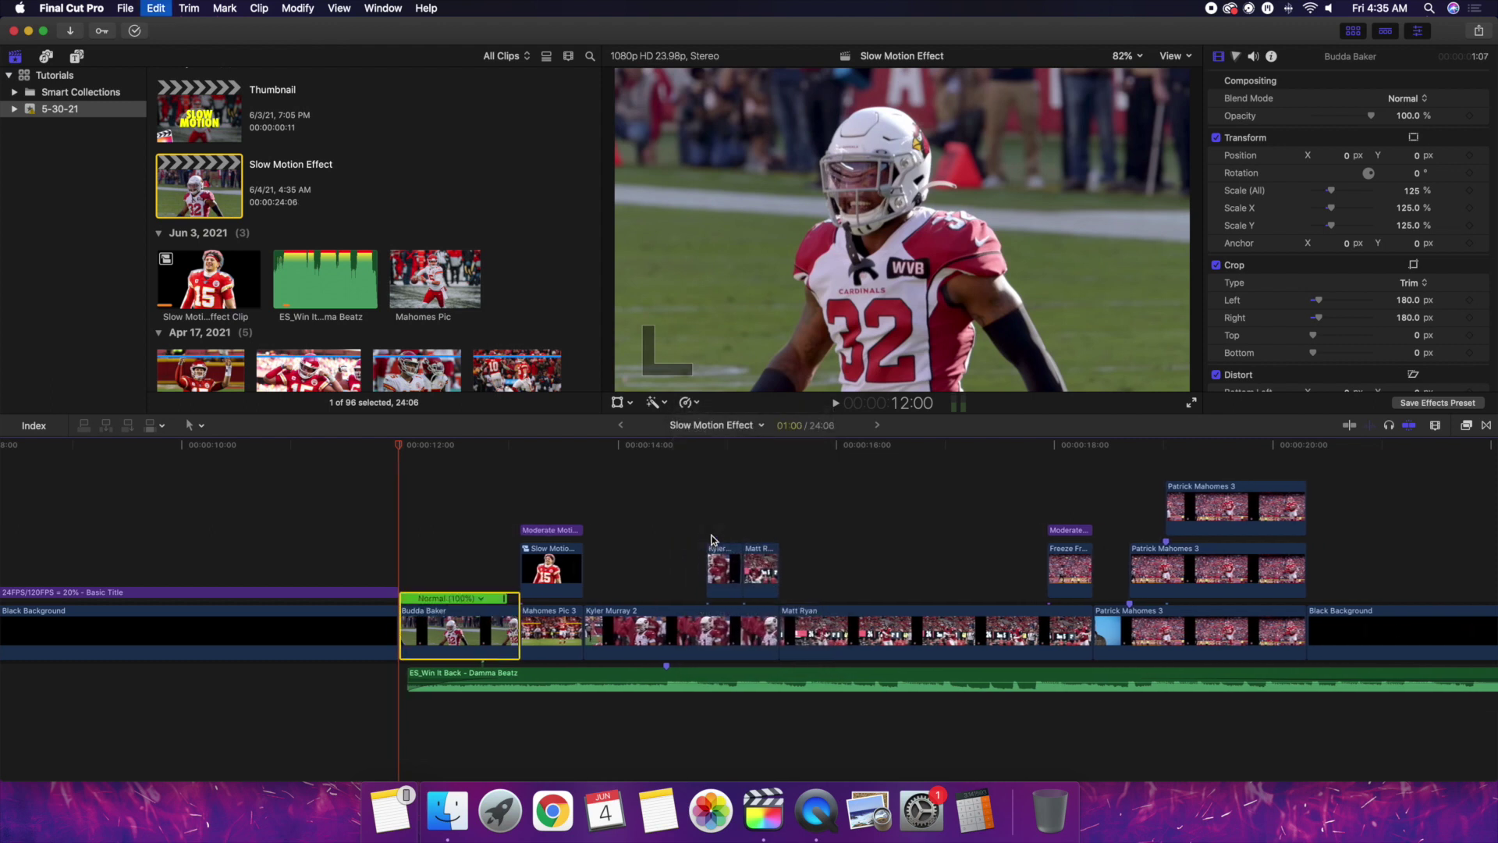
key("super+r")
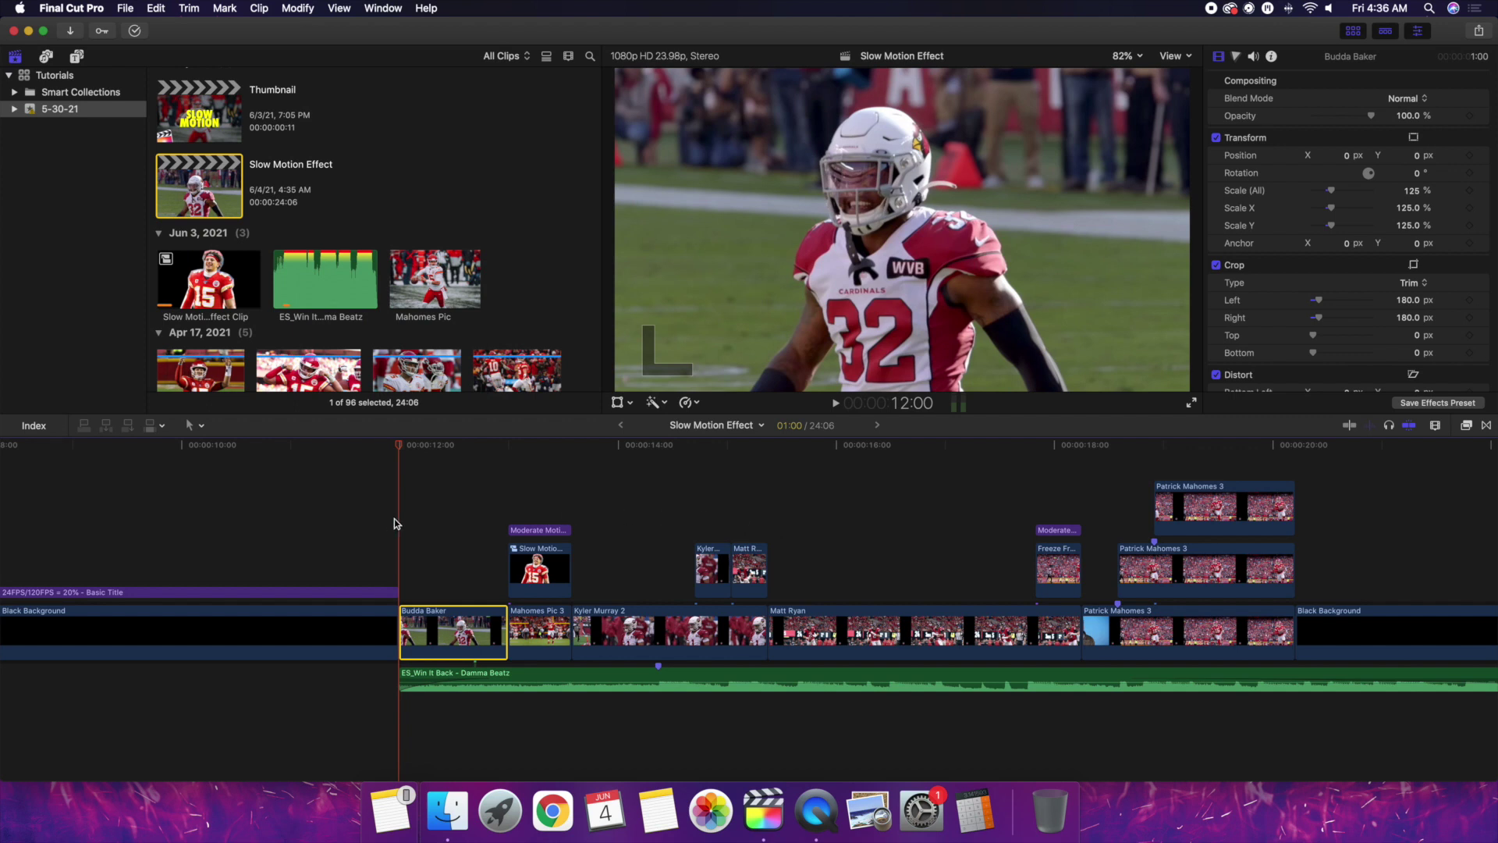
Step: Slow the Budda Baker clip down to 10% speed
key("super+equal")
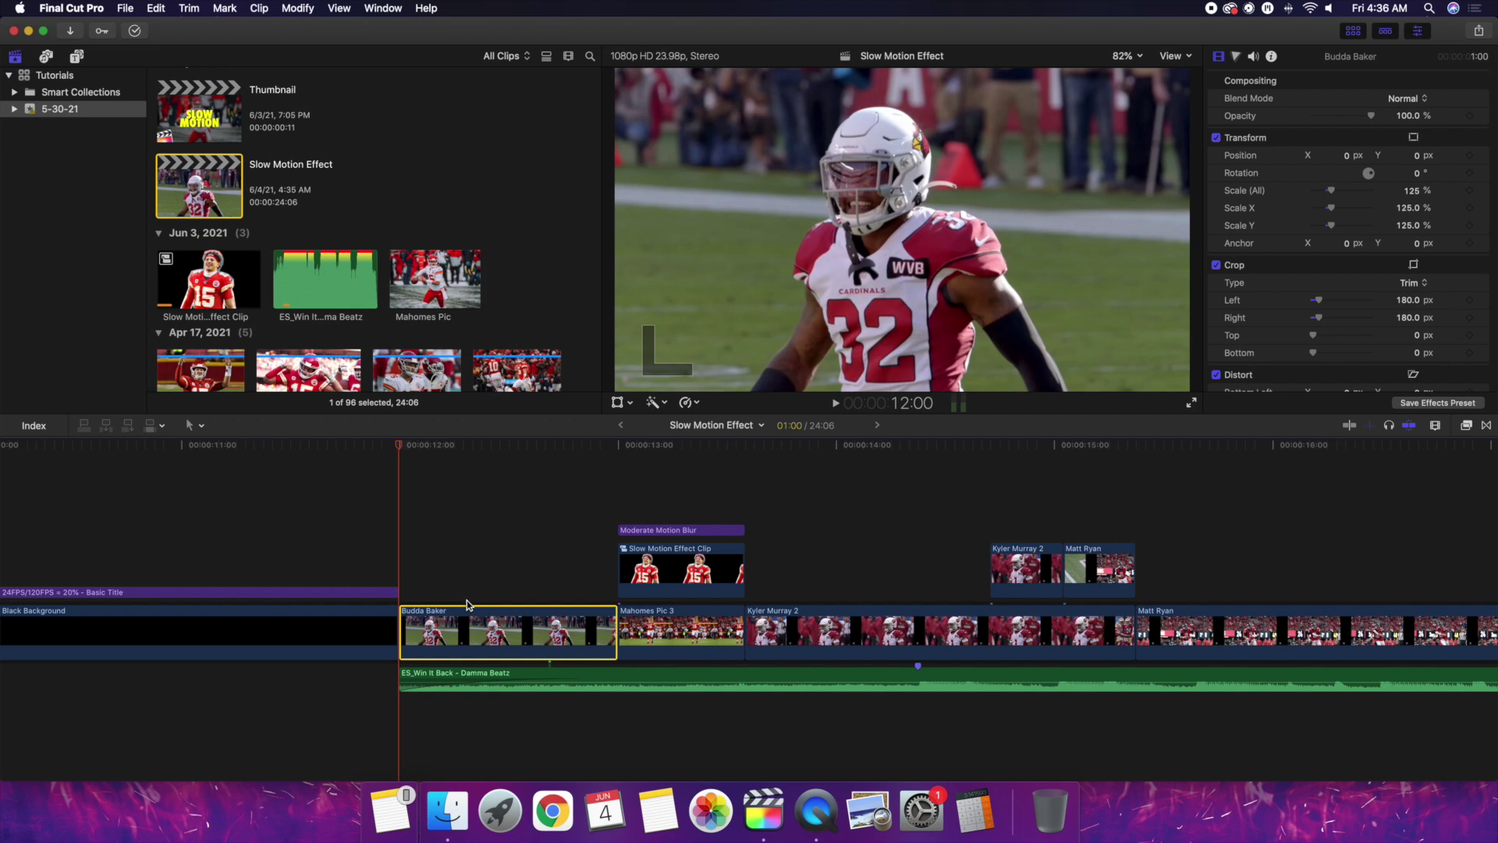
left_click(688, 403)
mouse_move(707, 421)
left_click(859, 442)
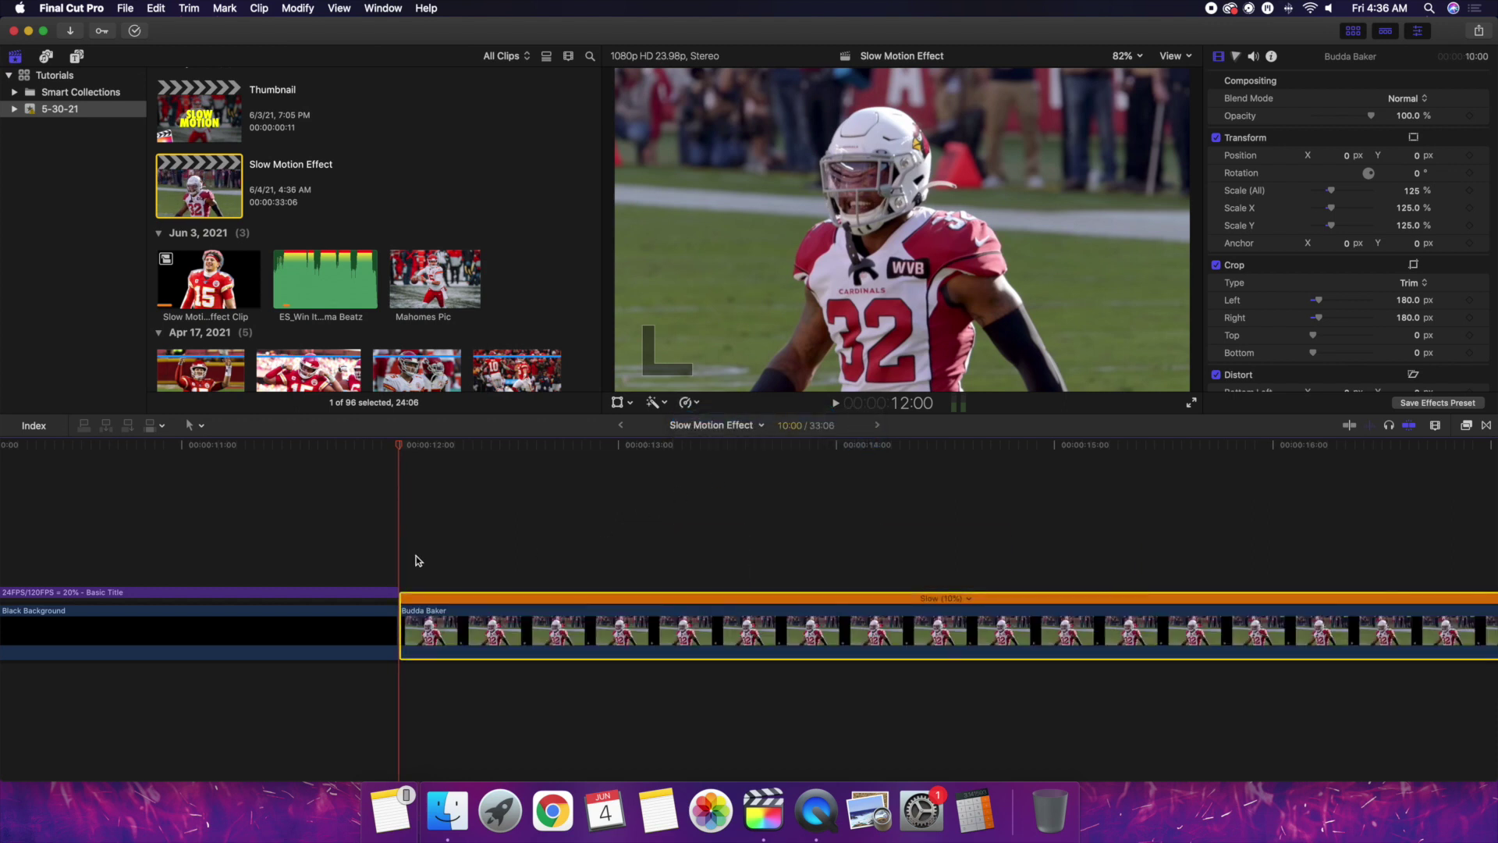
Step: Play back the Budda Baker clip at 10% speed and return the playhead to the clip's start
key("super+minus")
key("super+minus")
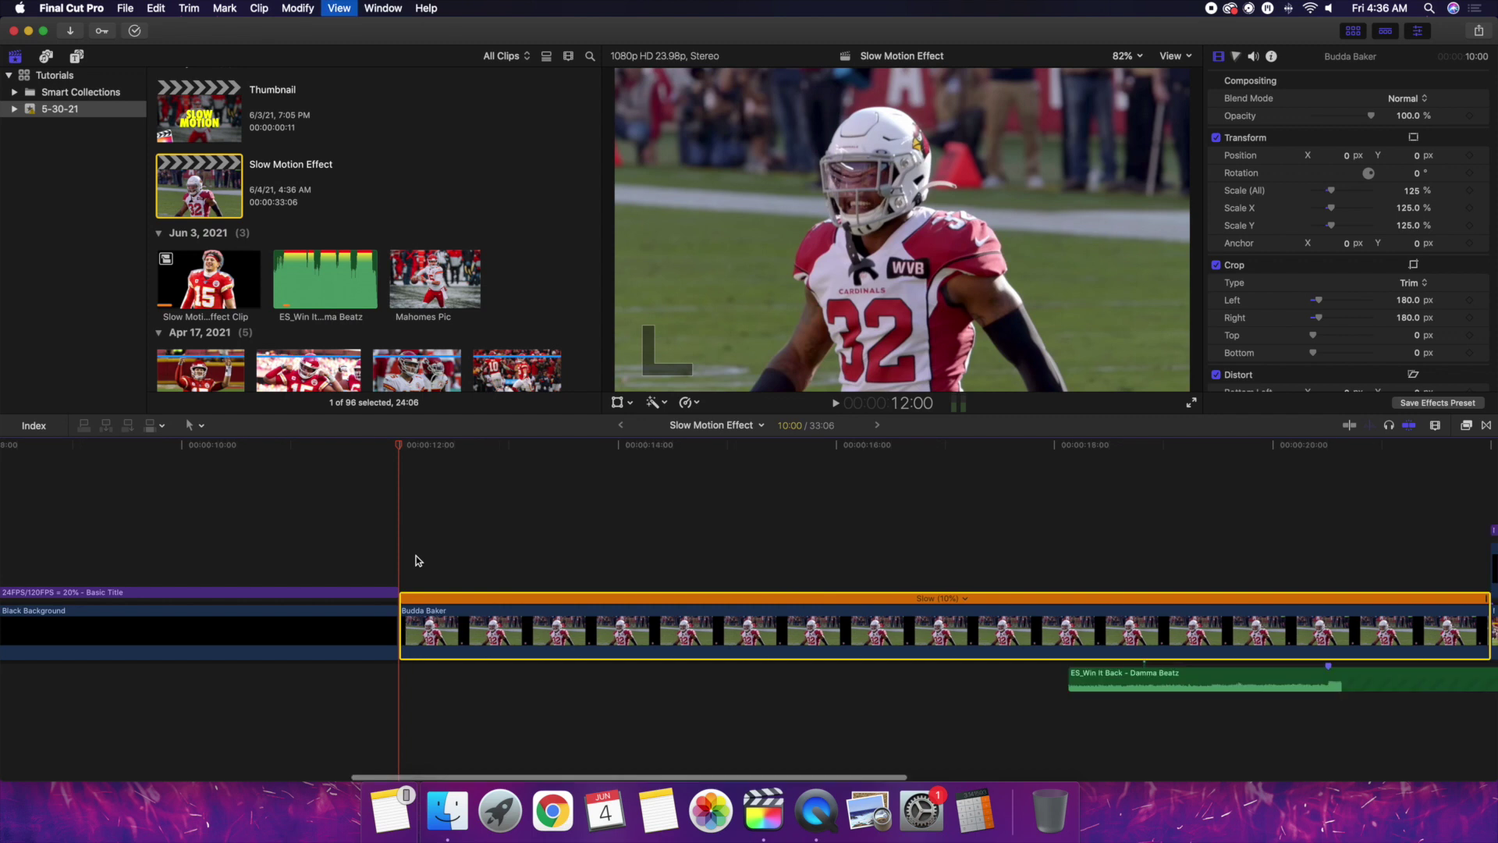
key("l")
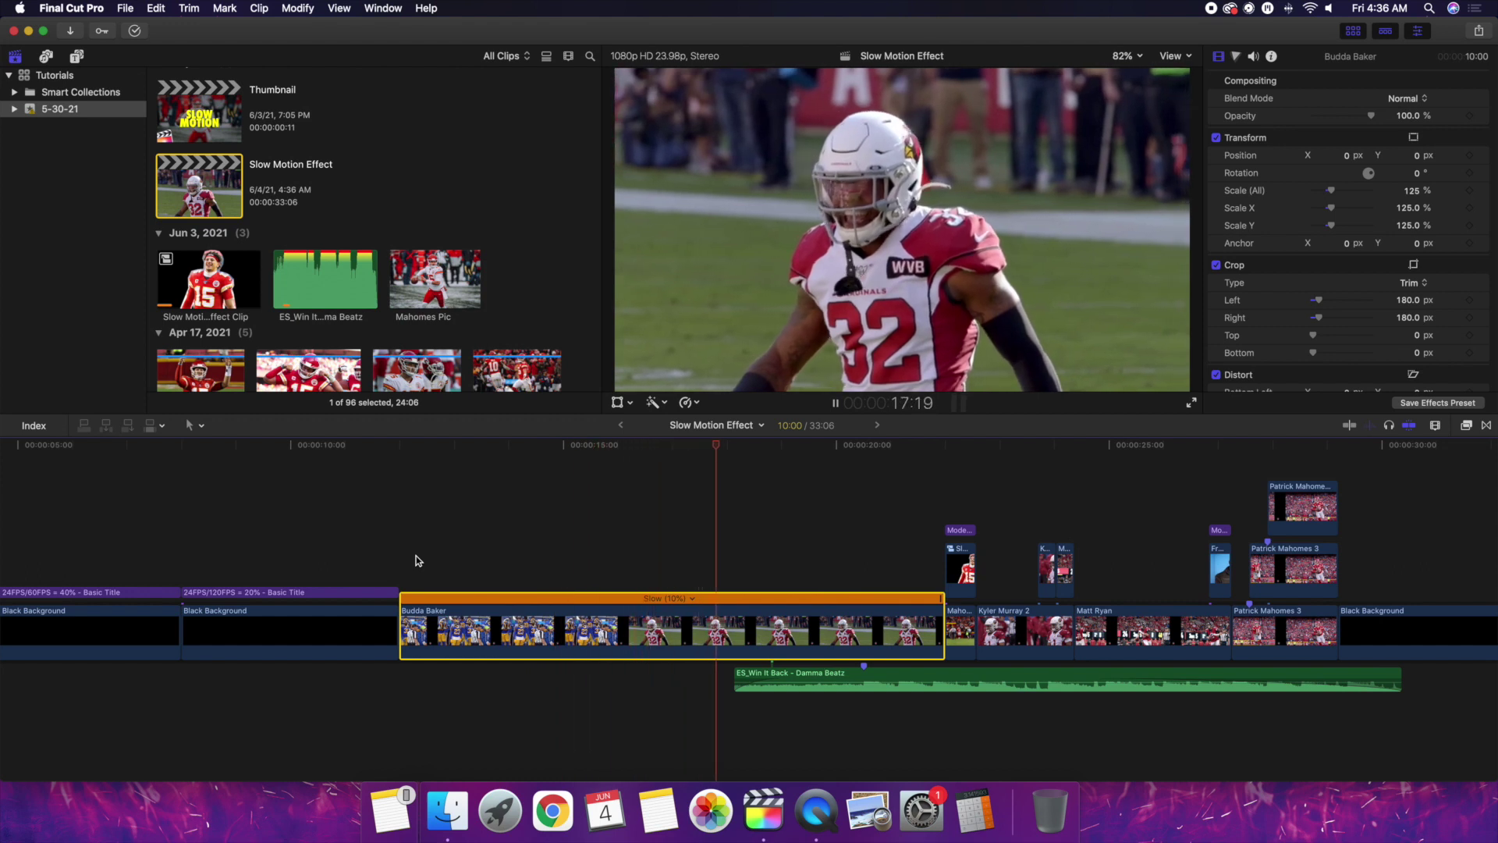
left_click(400, 561)
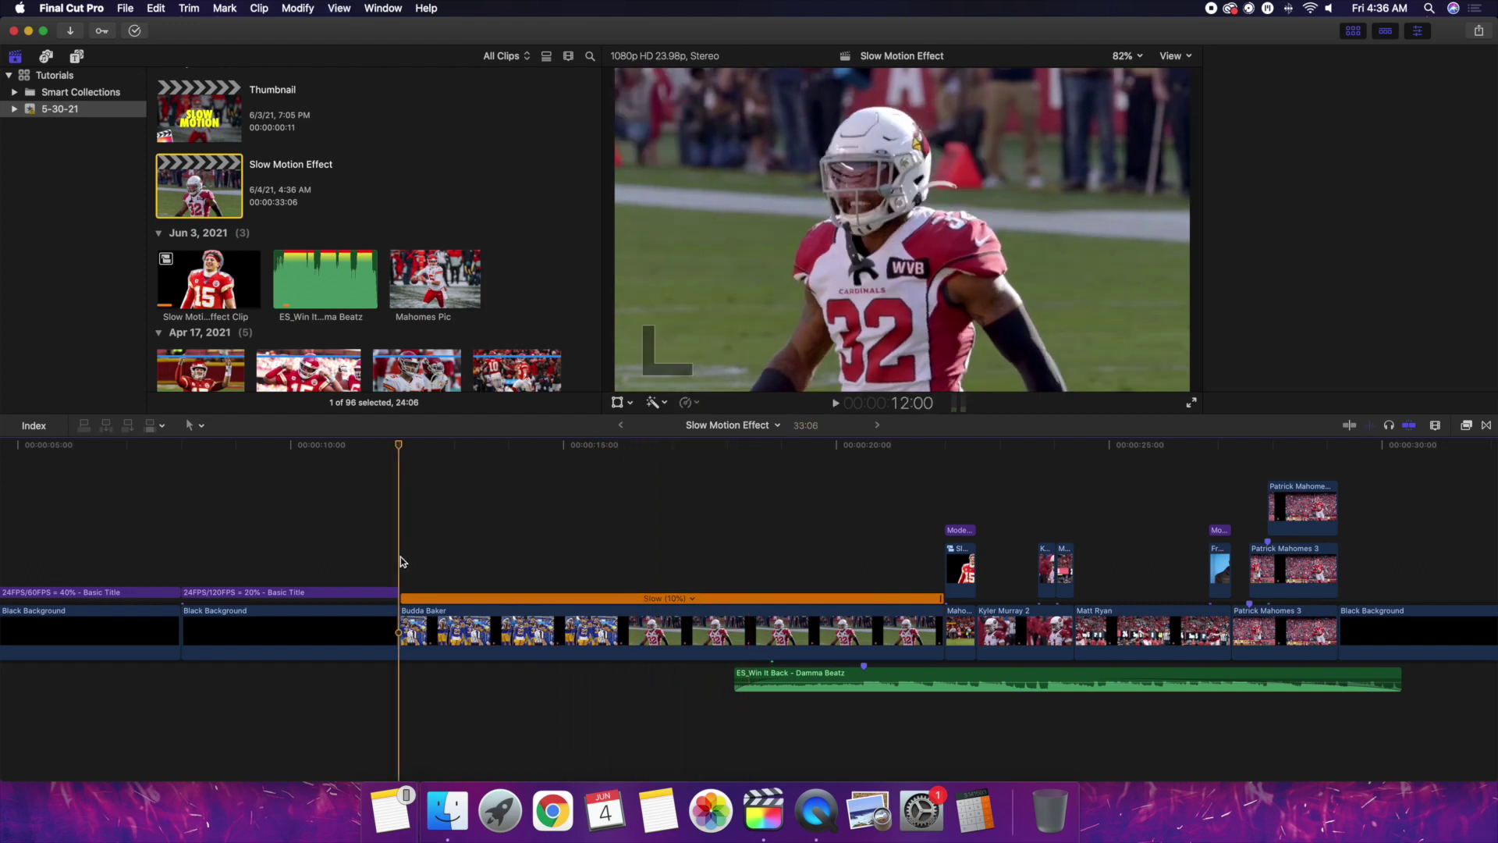
Step: Set the retiming video quality of the slowed Budda Baker clip to Optical Flow
left_click(446, 627)
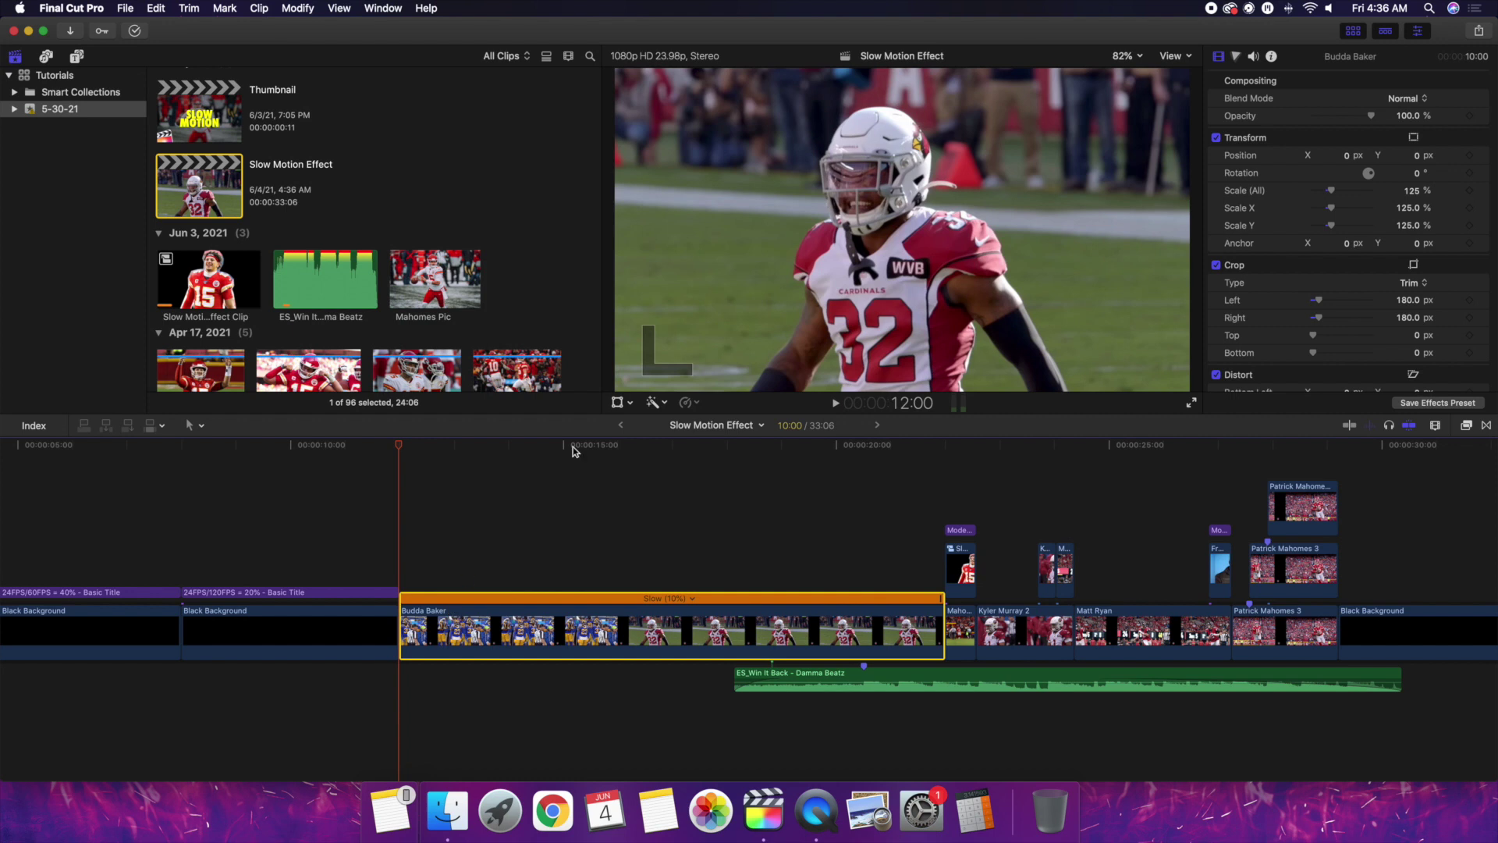
left_click(689, 403)
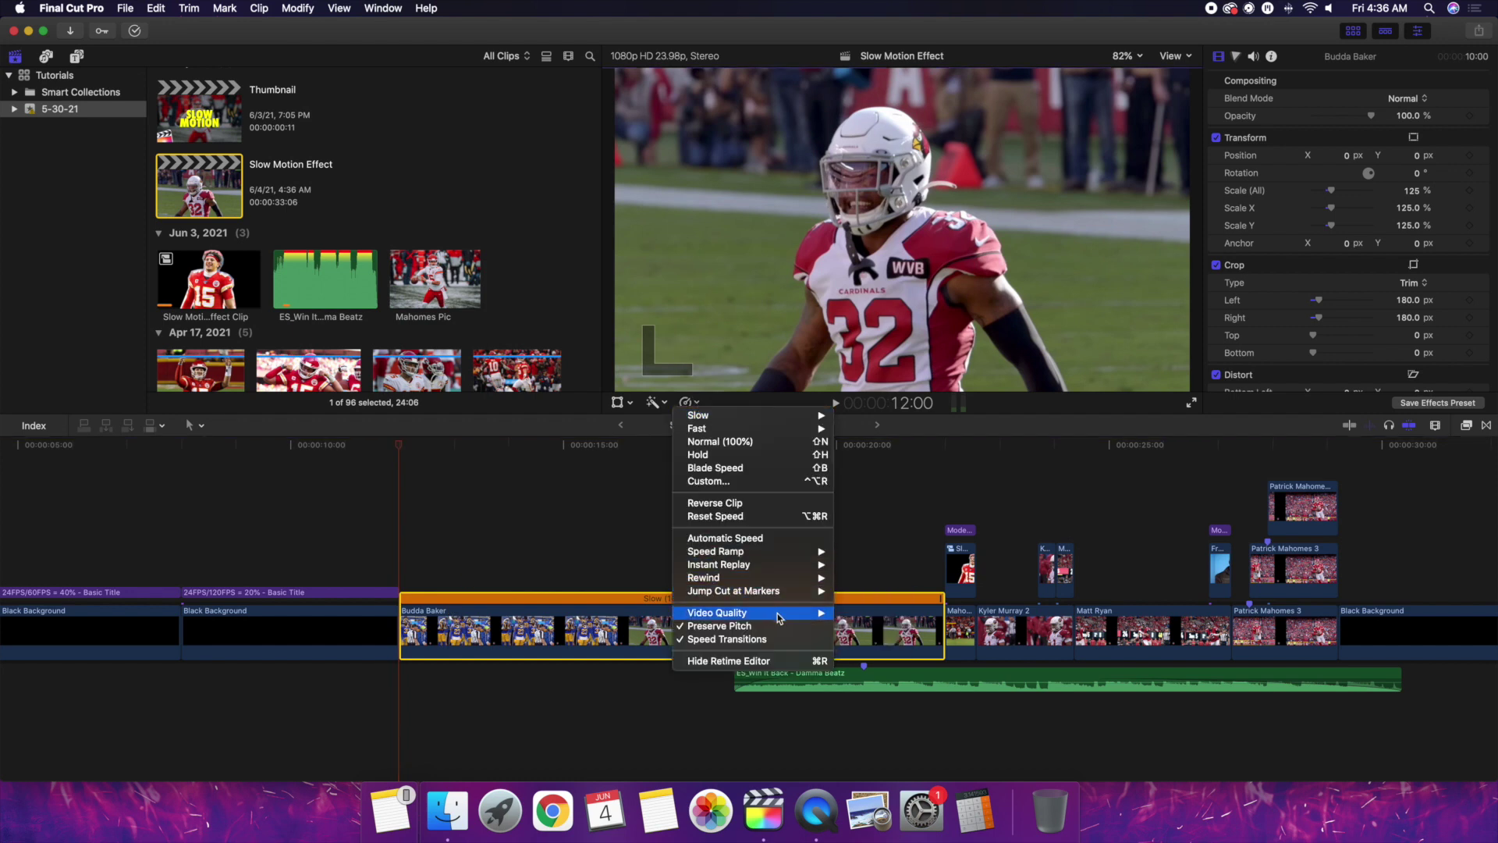
mouse_move(788, 615)
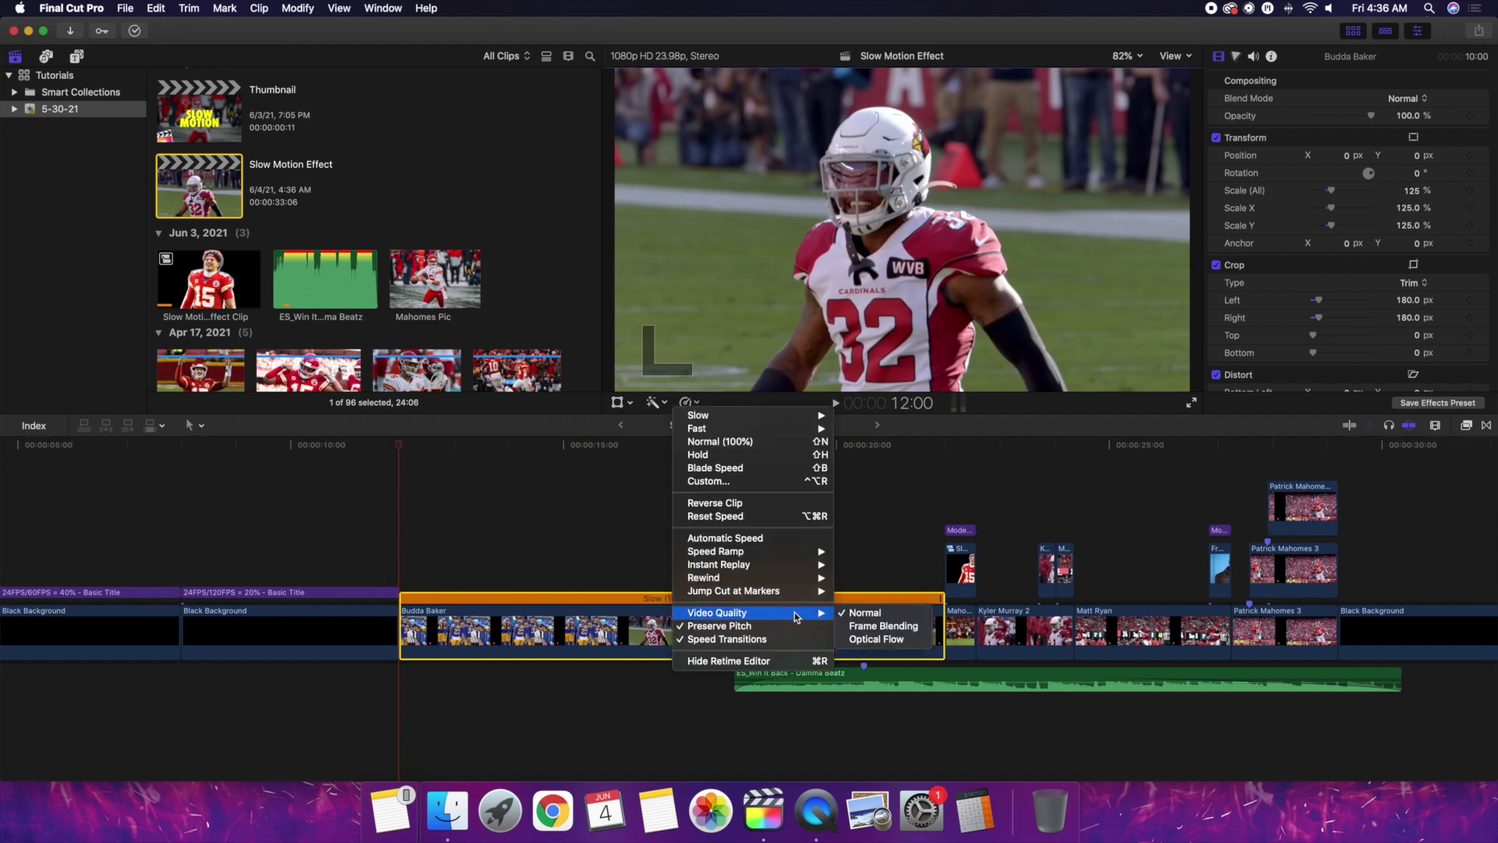
left_click(874, 640)
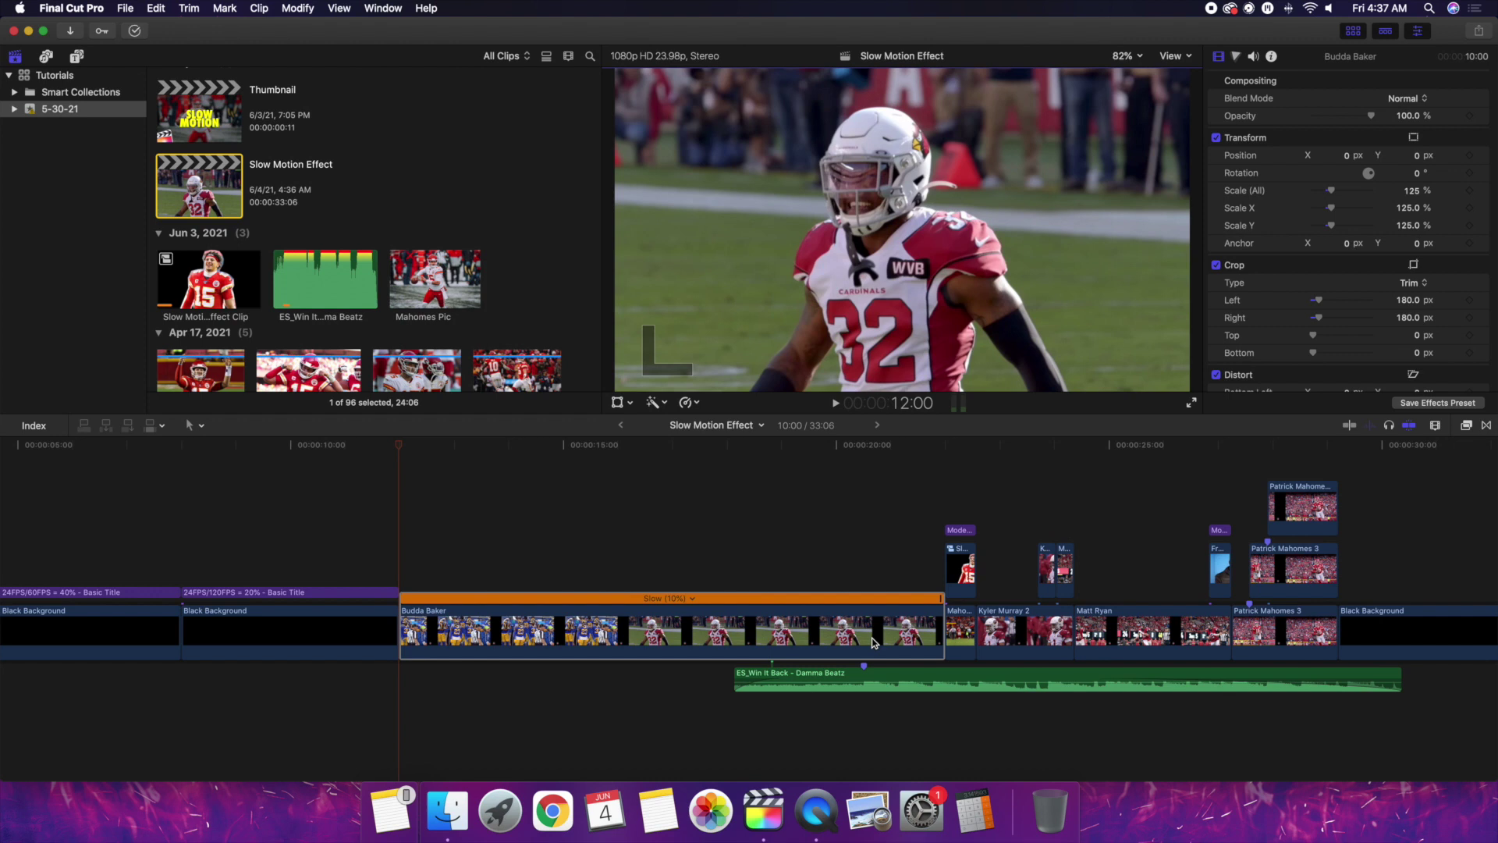
Step: Play the Optical Flow version of the Budda Baker clip from its start to check the motion's smoothness
left_click(522, 619)
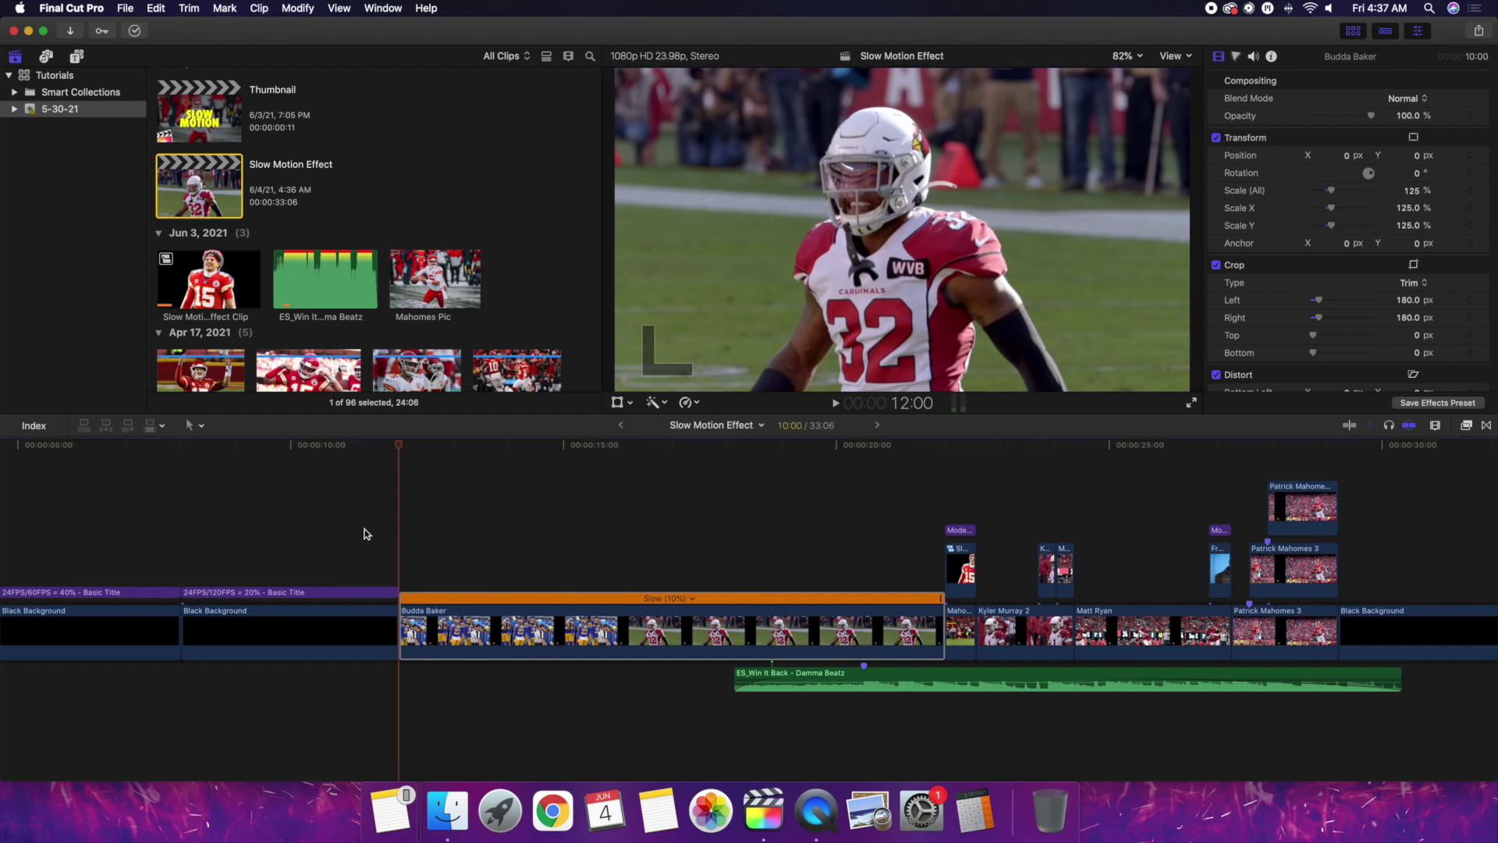
key("l")
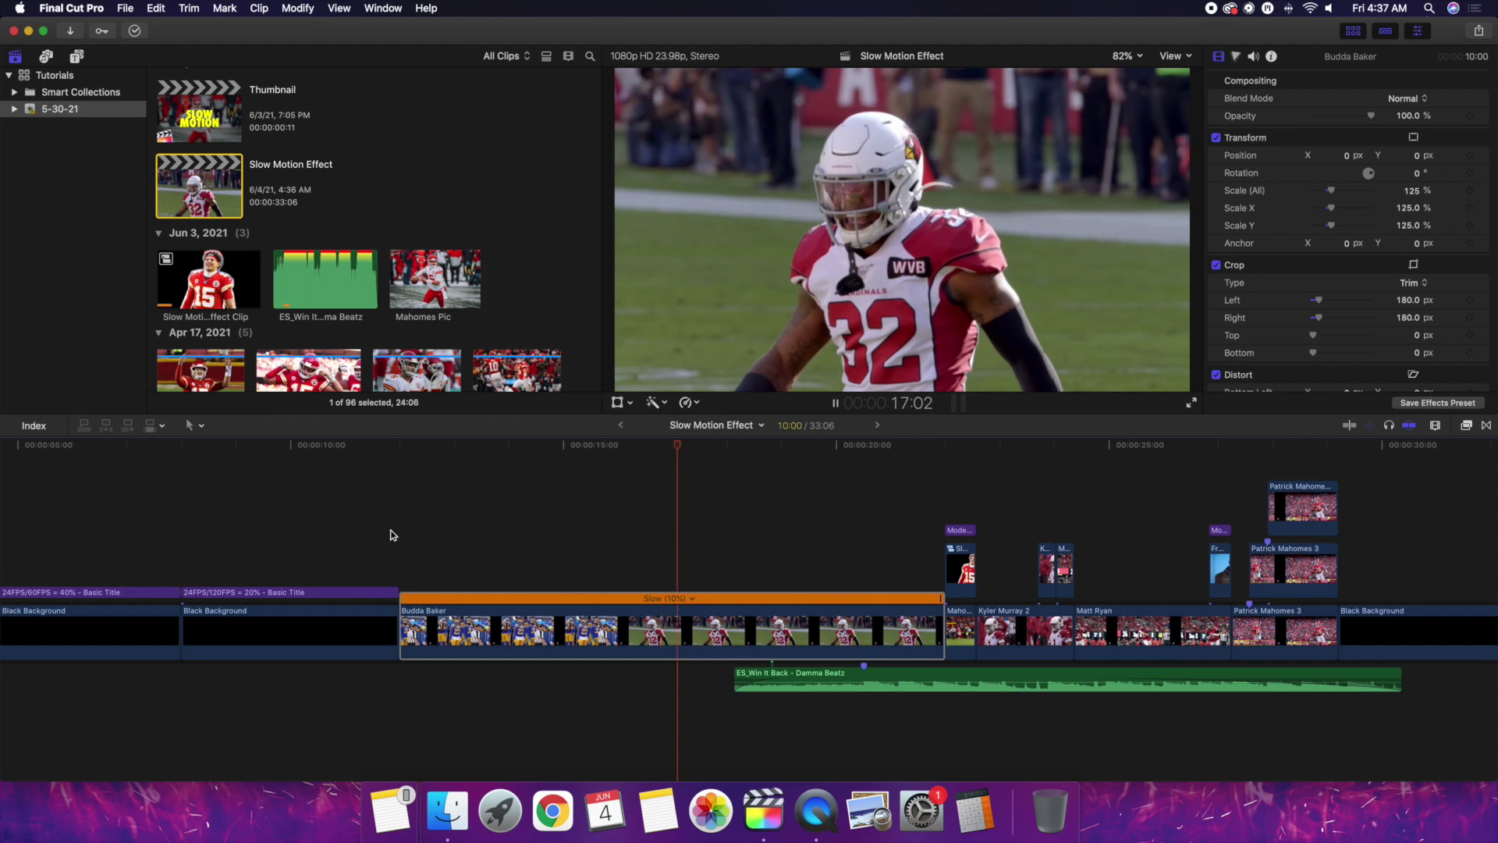
left_click(396, 533)
key("l")
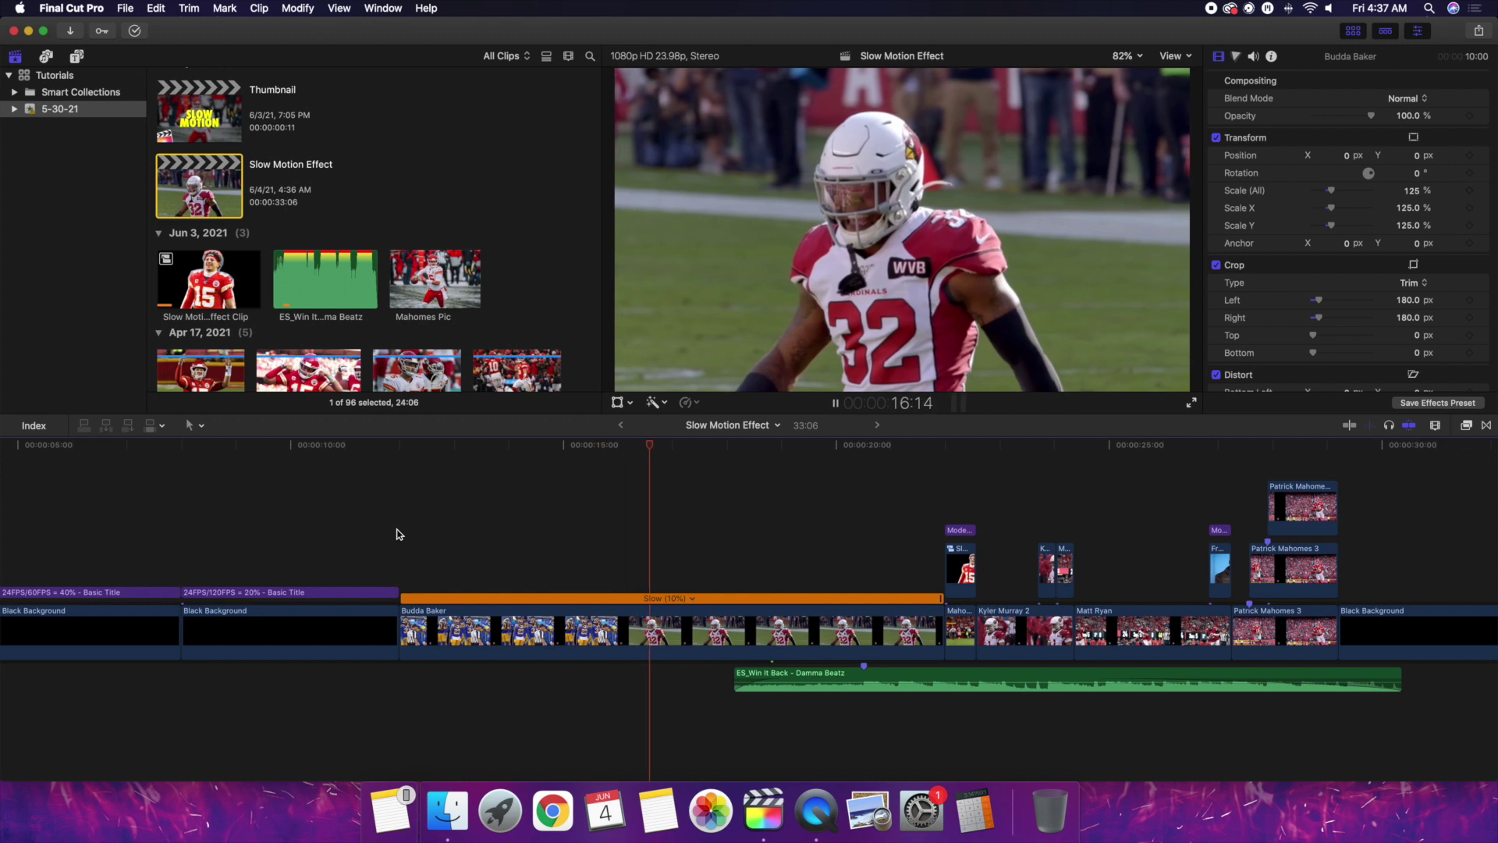
key("space")
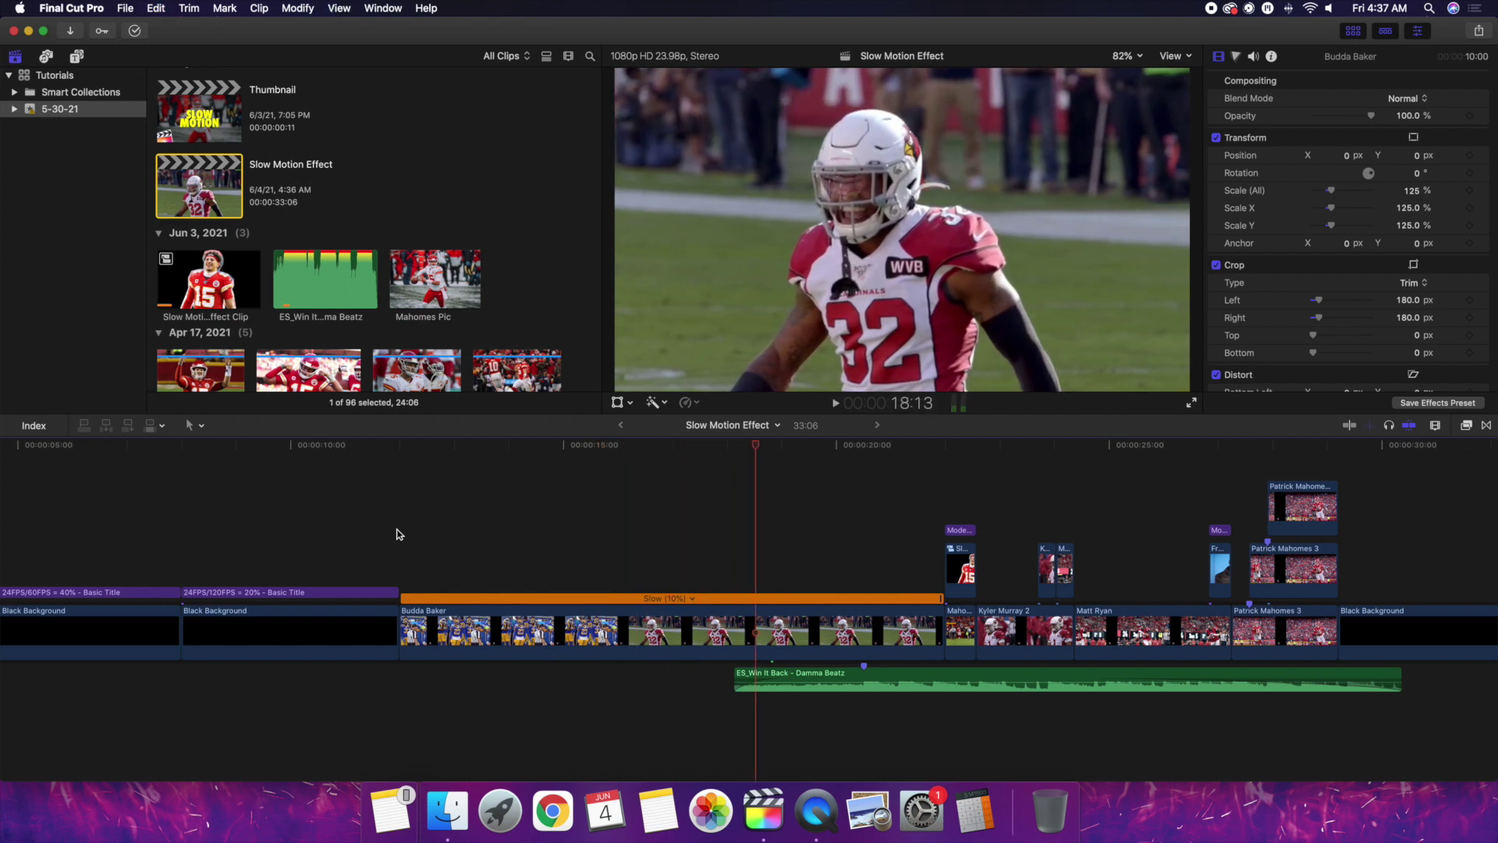
Step: Restore the slowed Budda Baker clip to normal 100% speed and hide its retime editor
left_click(464, 619)
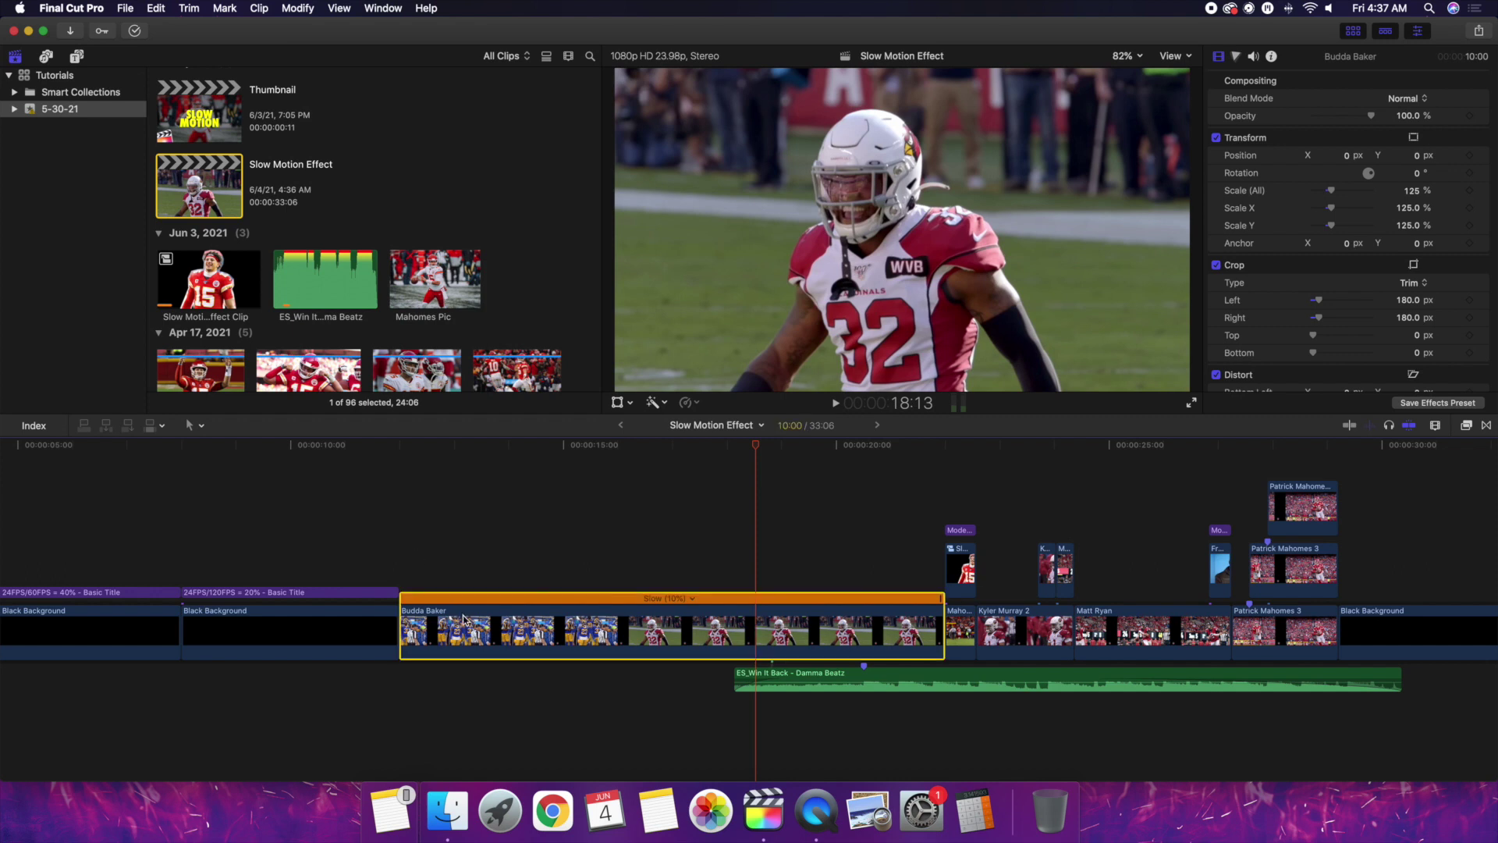
key("shift+n")
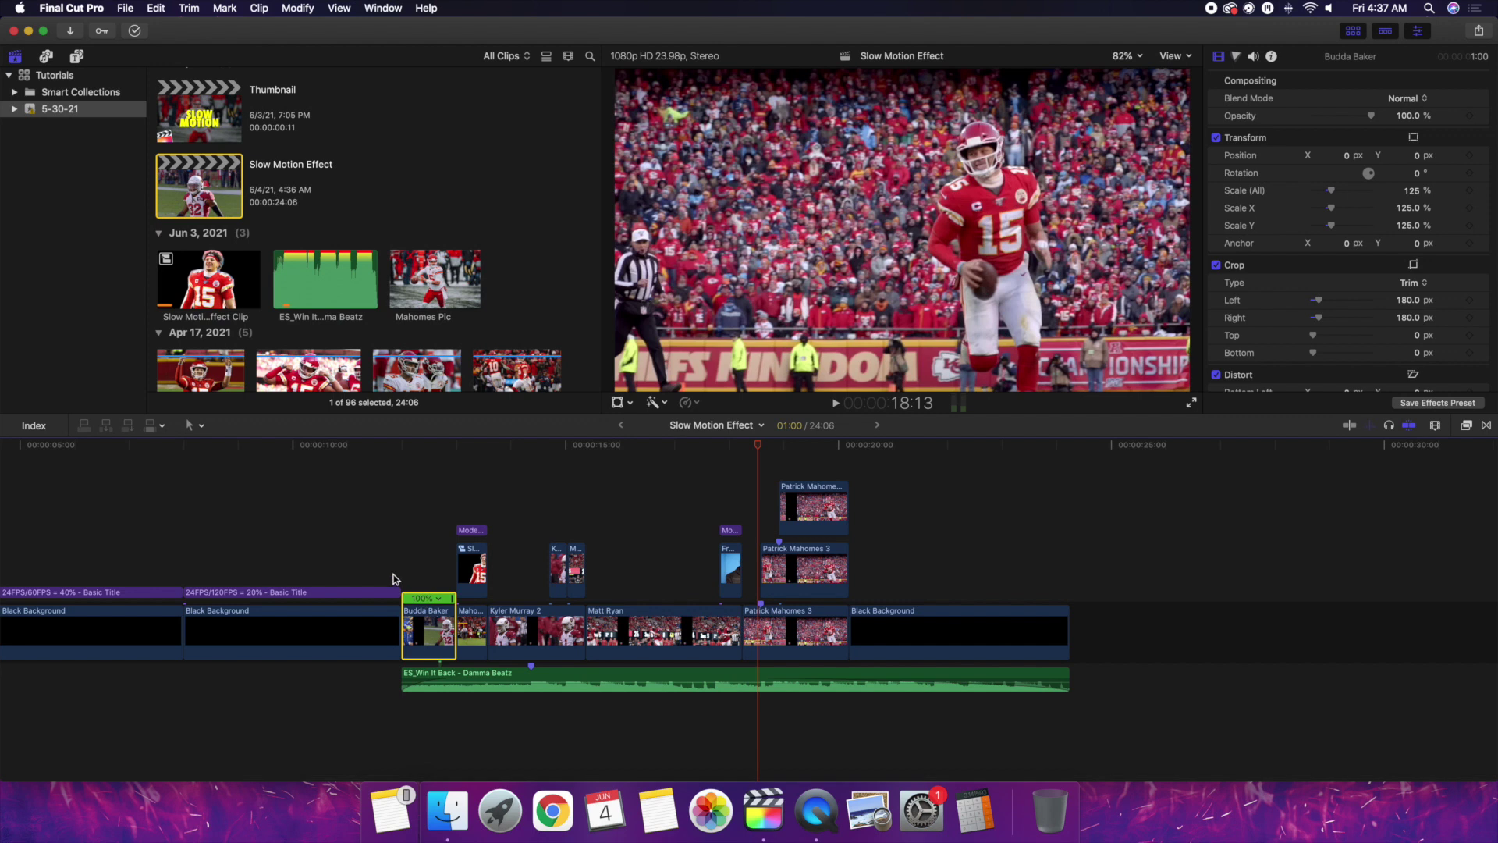
left_click(404, 561)
left_click(420, 613)
key("super+r")
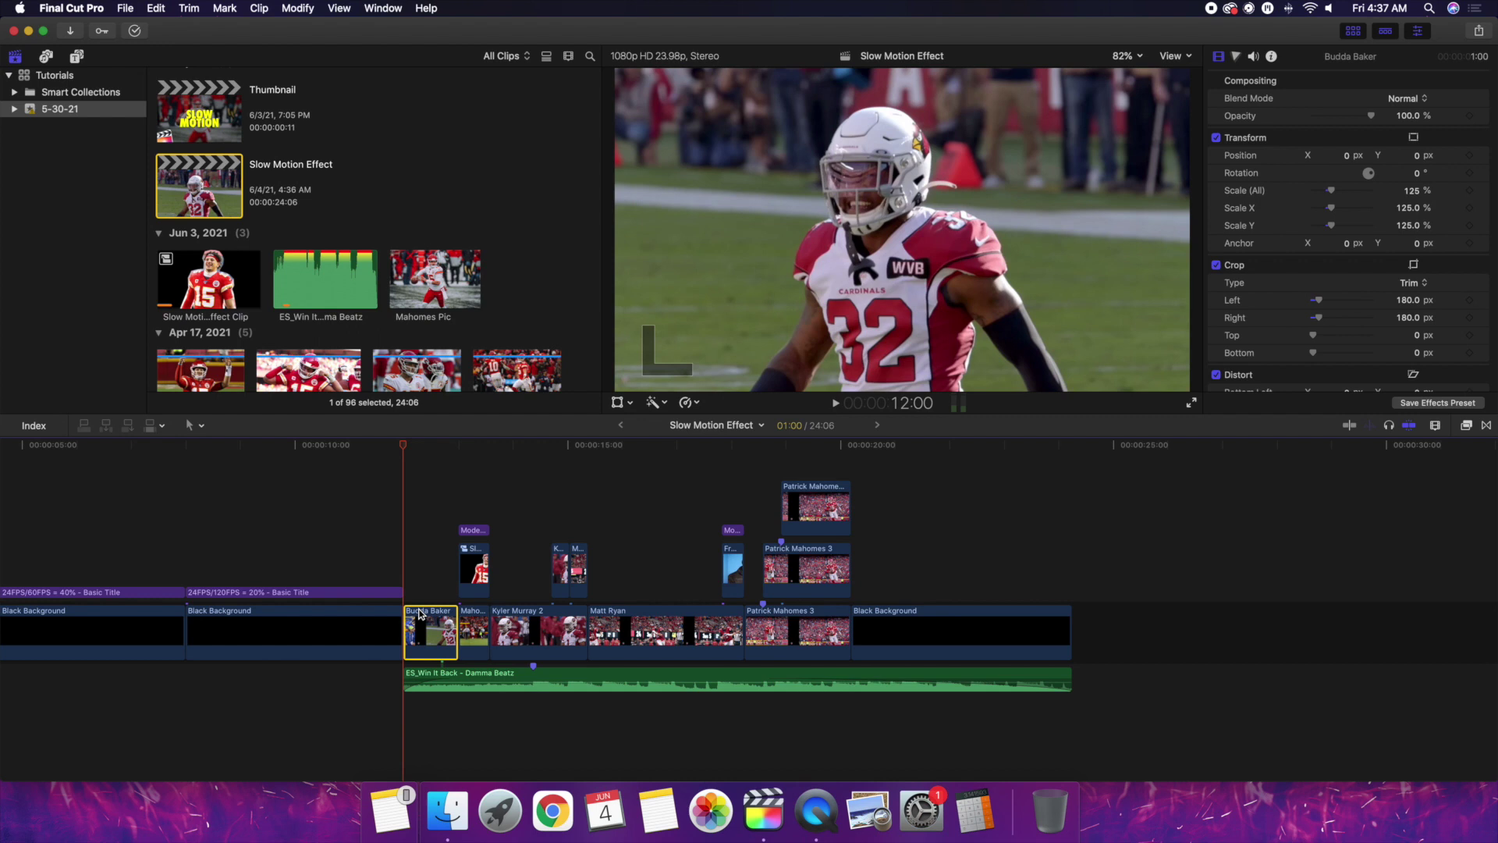
Step: Check the retiming Video Quality options for the normal-speed Budda Baker clip, leaving the playhead at the clip's start
left_click(699, 404)
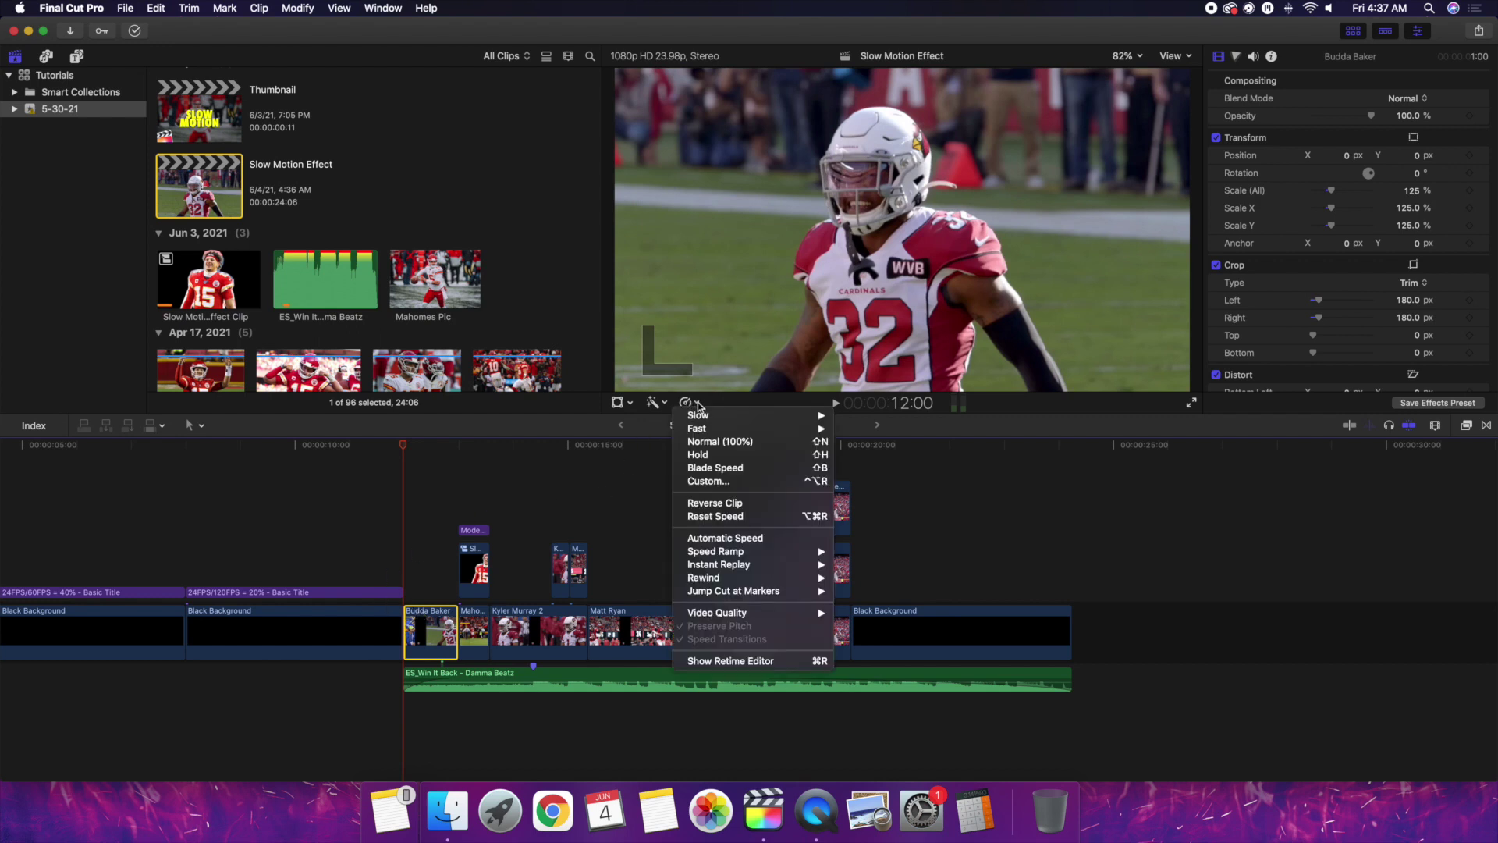
mouse_move(775, 612)
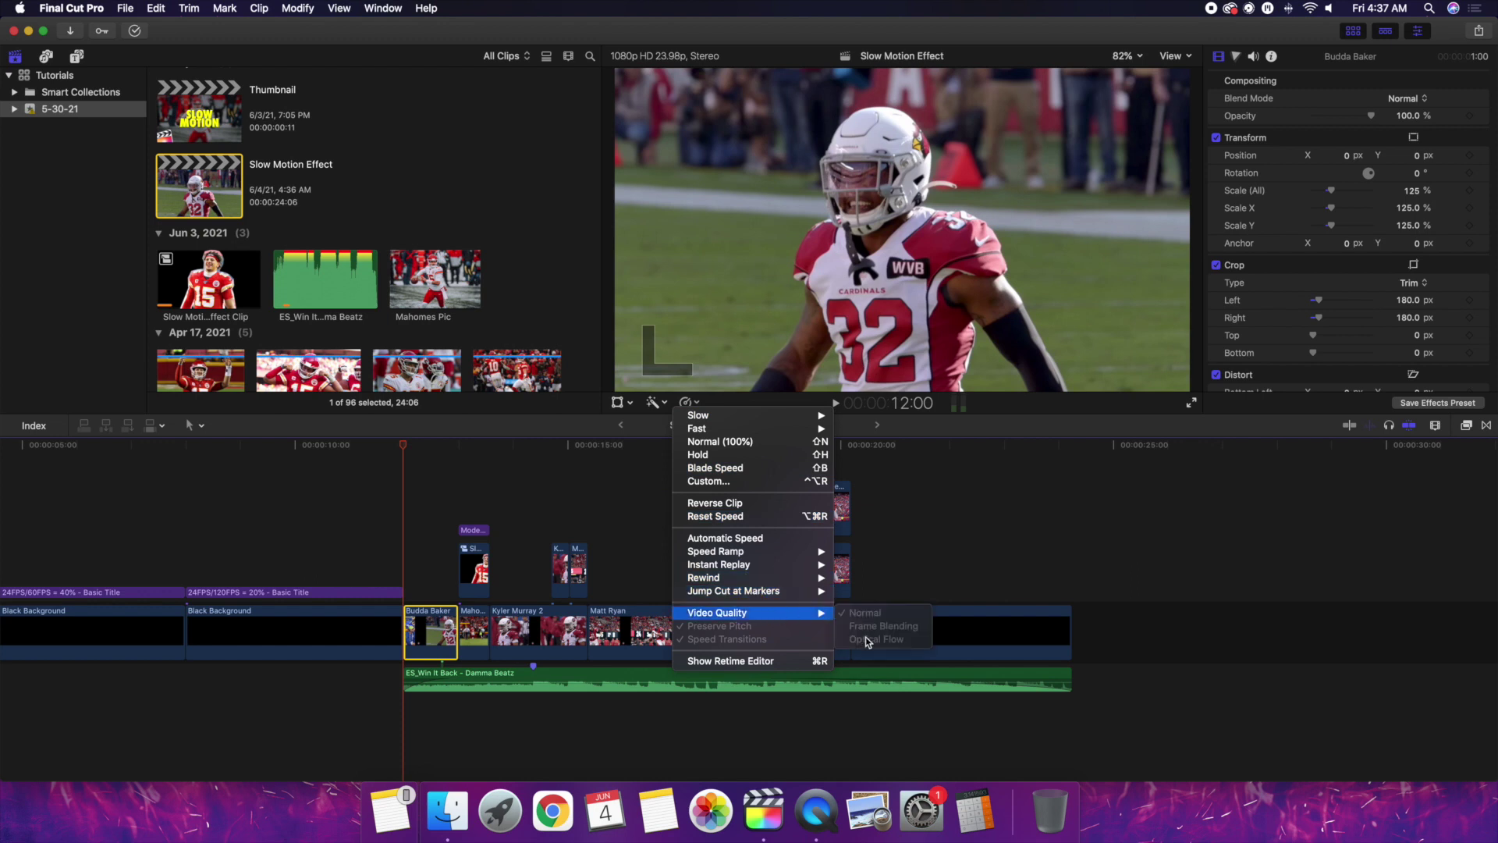
left_click(396, 527)
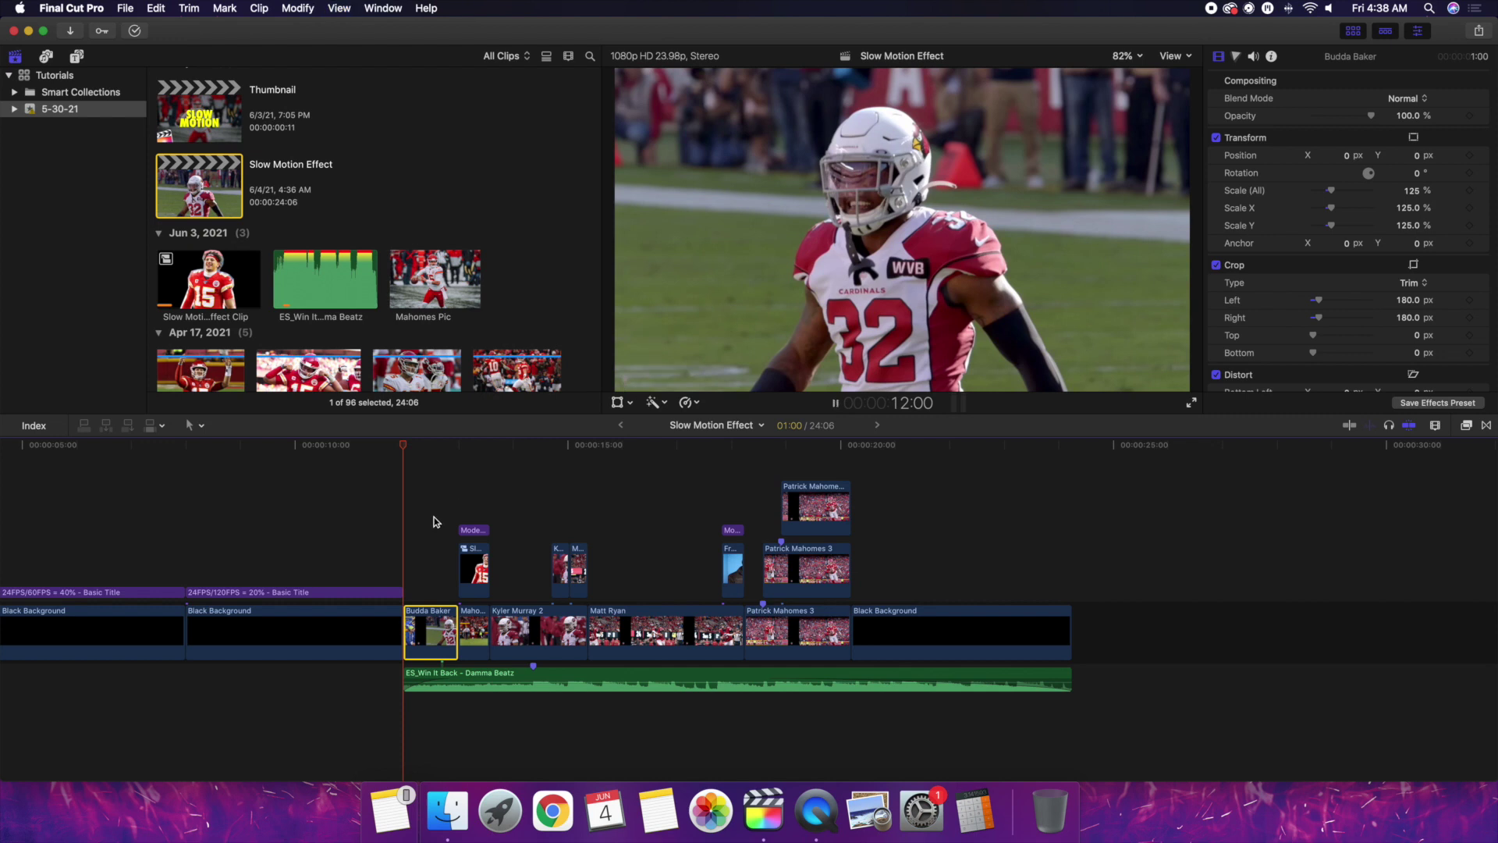
key("k")
left_click(405, 529)
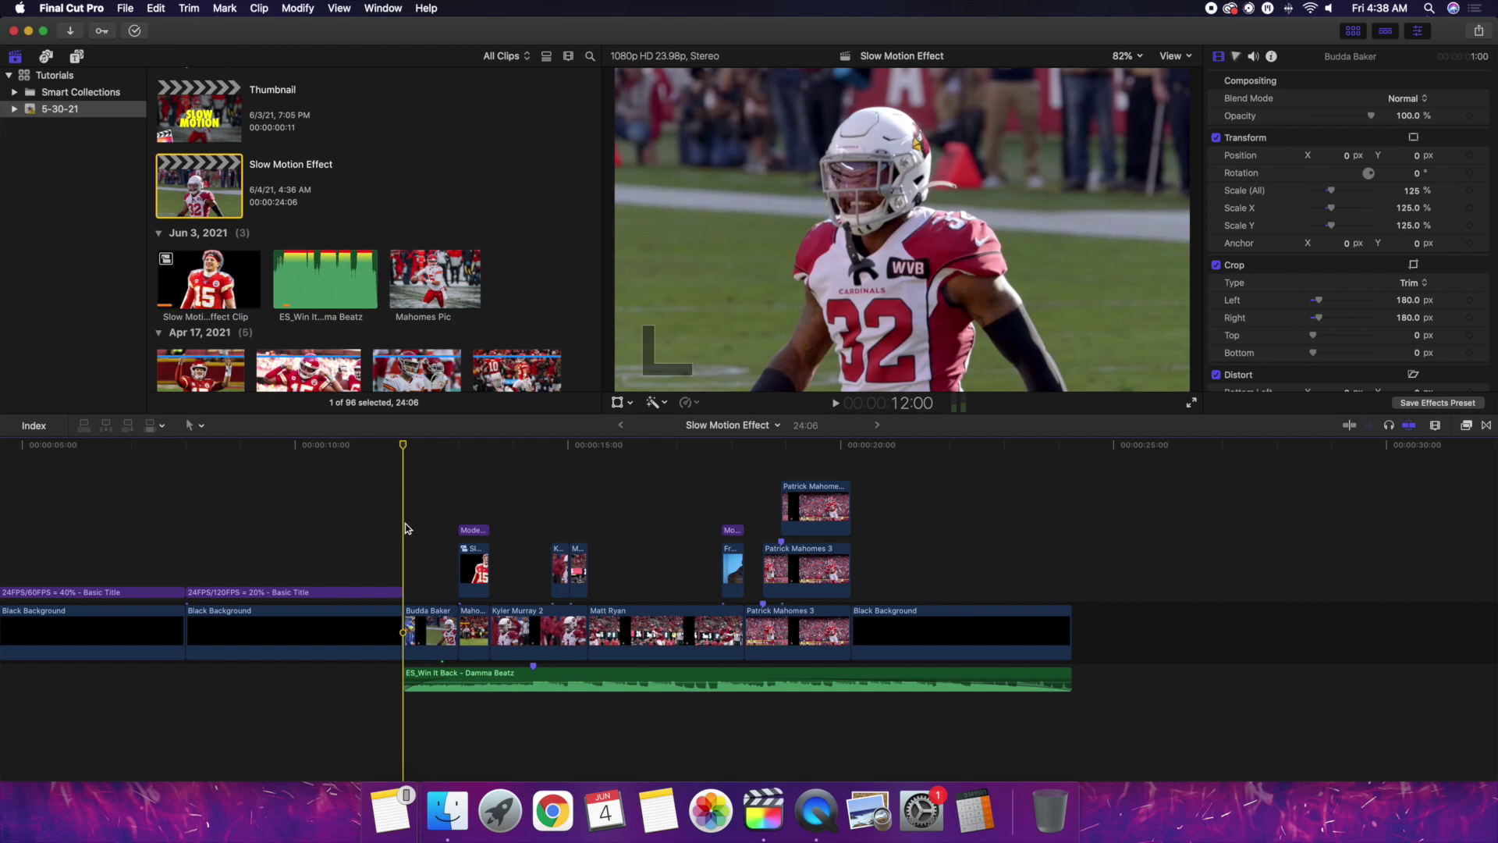
Step: Show the frame-rate percentage title at the timeline's start and calculate 24 ÷ 120 in Calculator
scroll(404, 519, "left", 8)
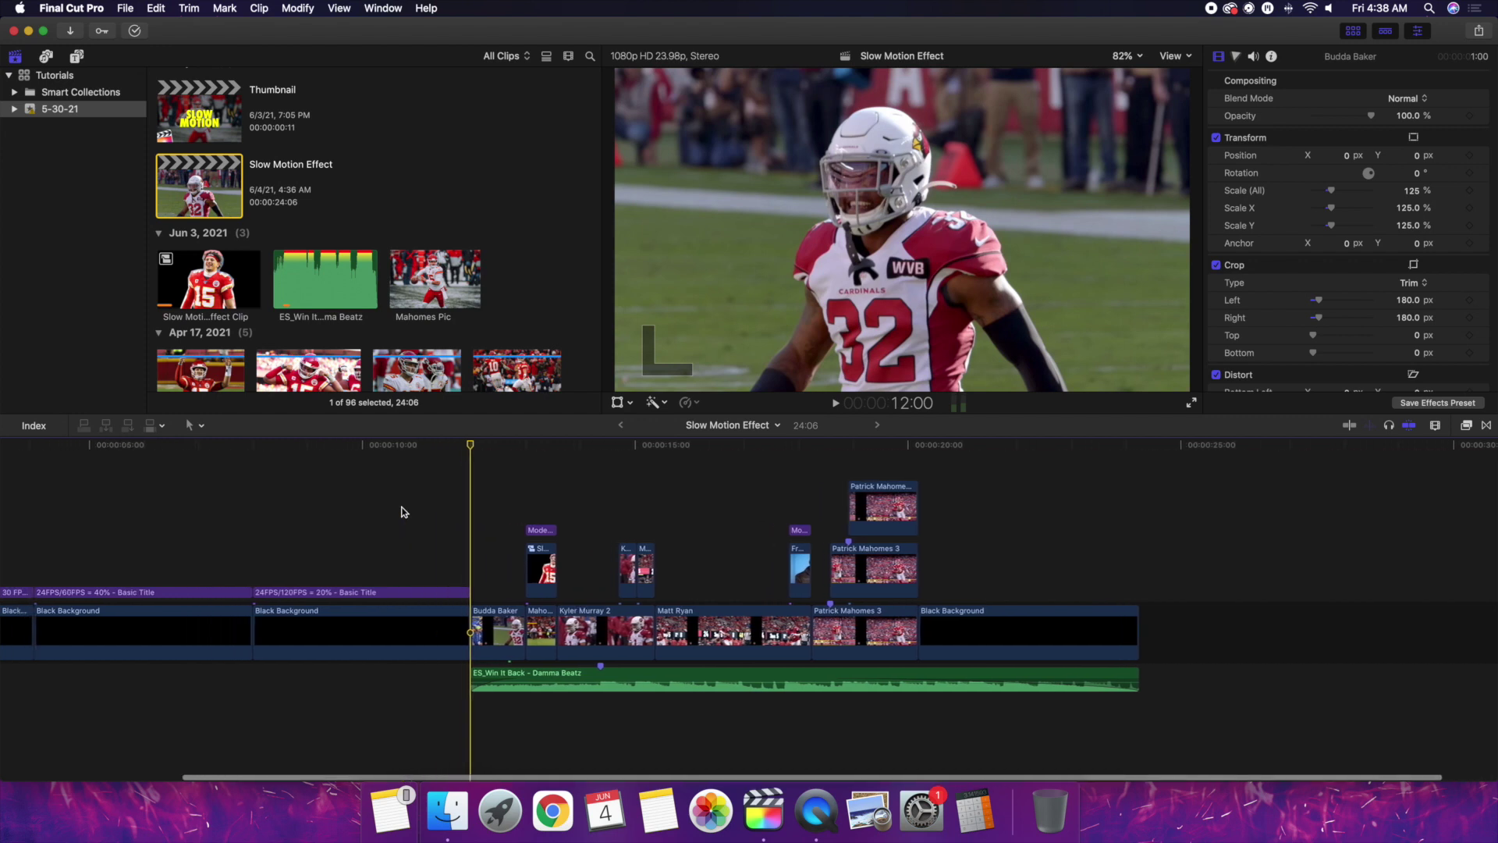
left_click(72, 592)
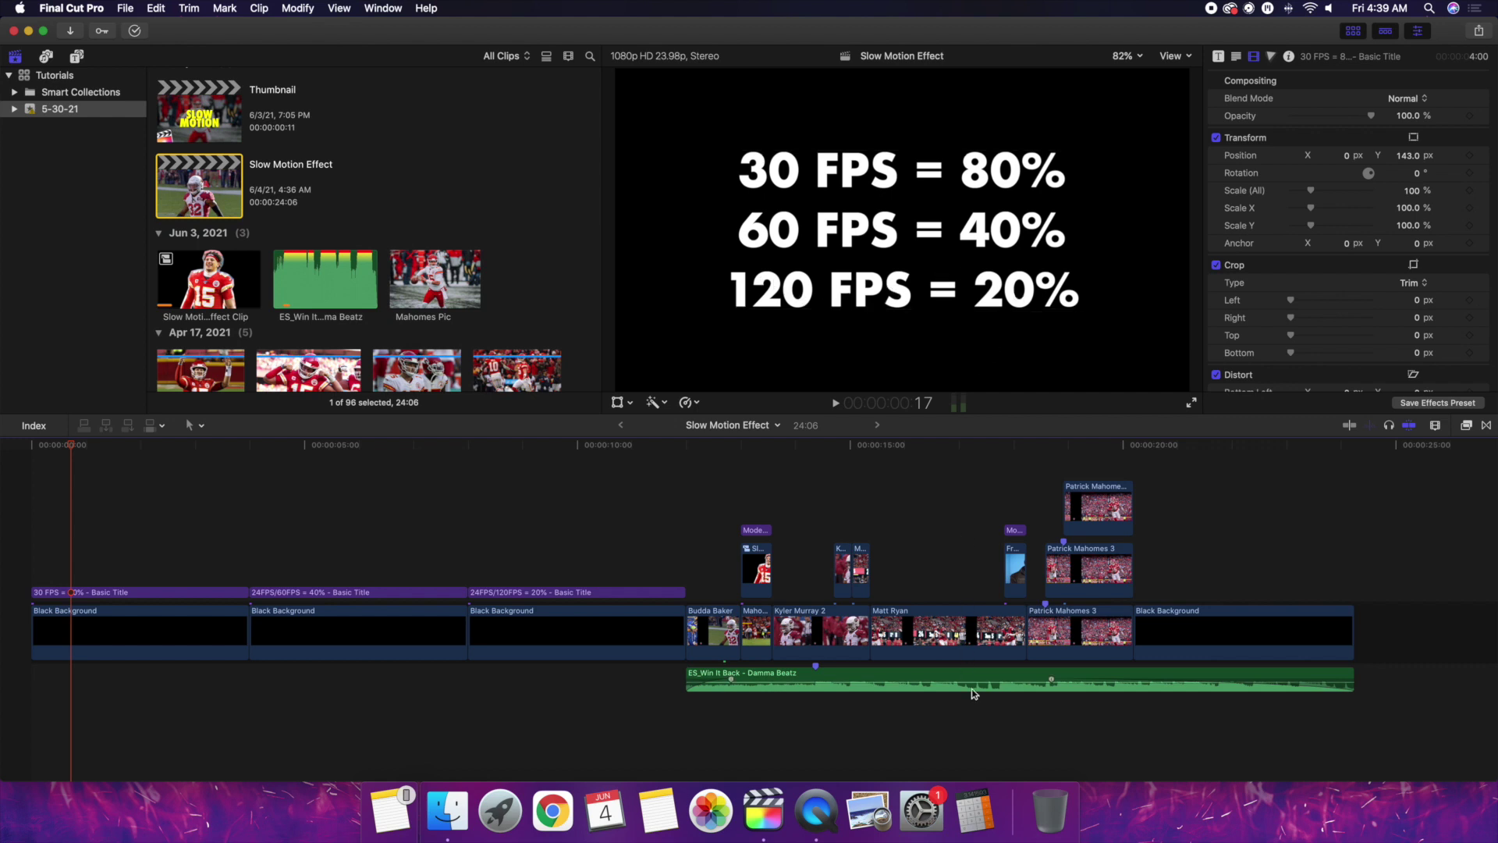
left_click(968, 826)
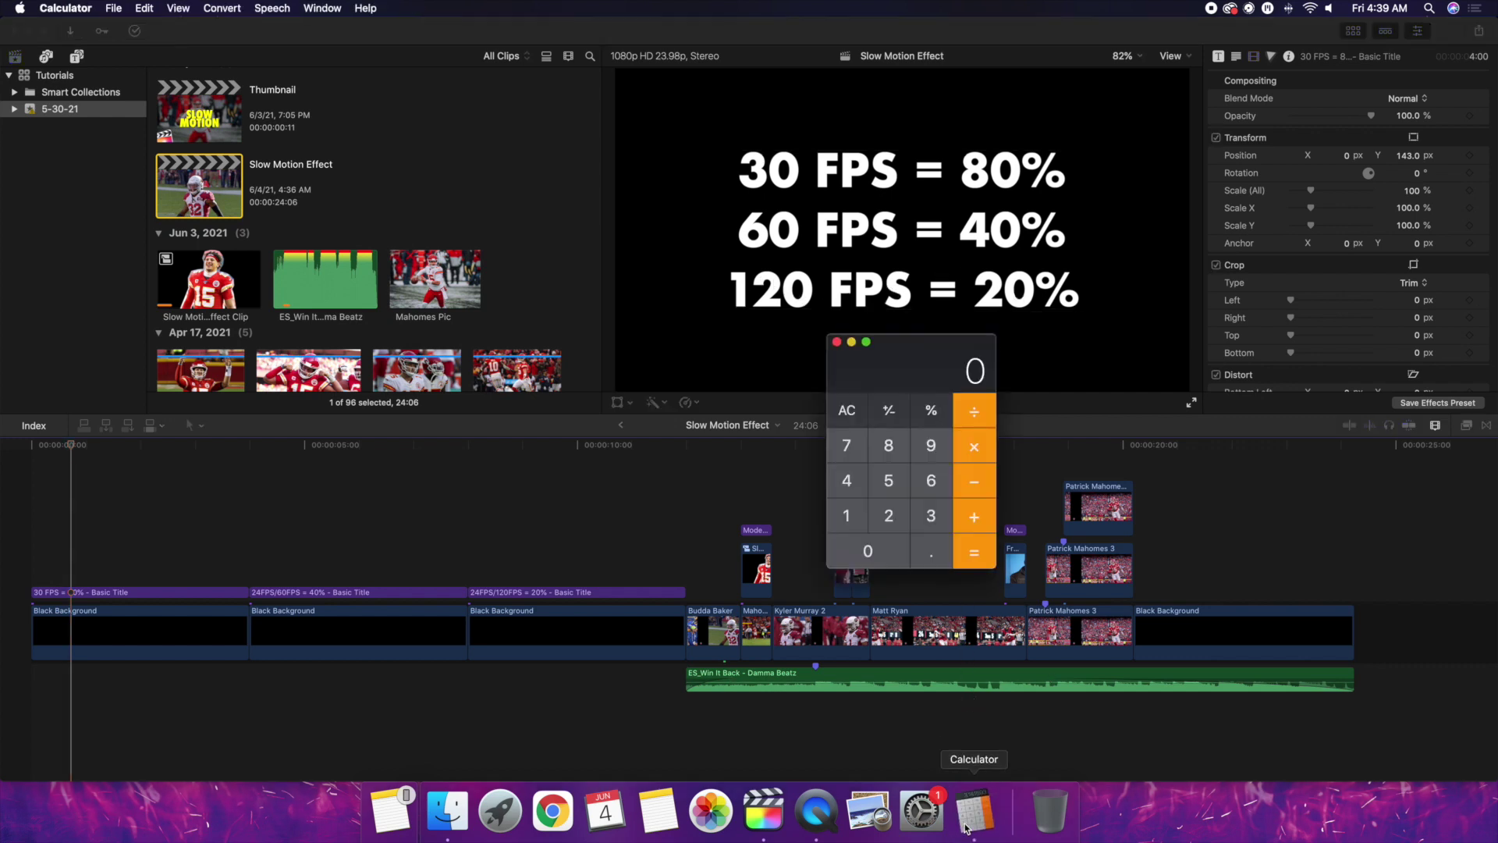
left_click(888, 516)
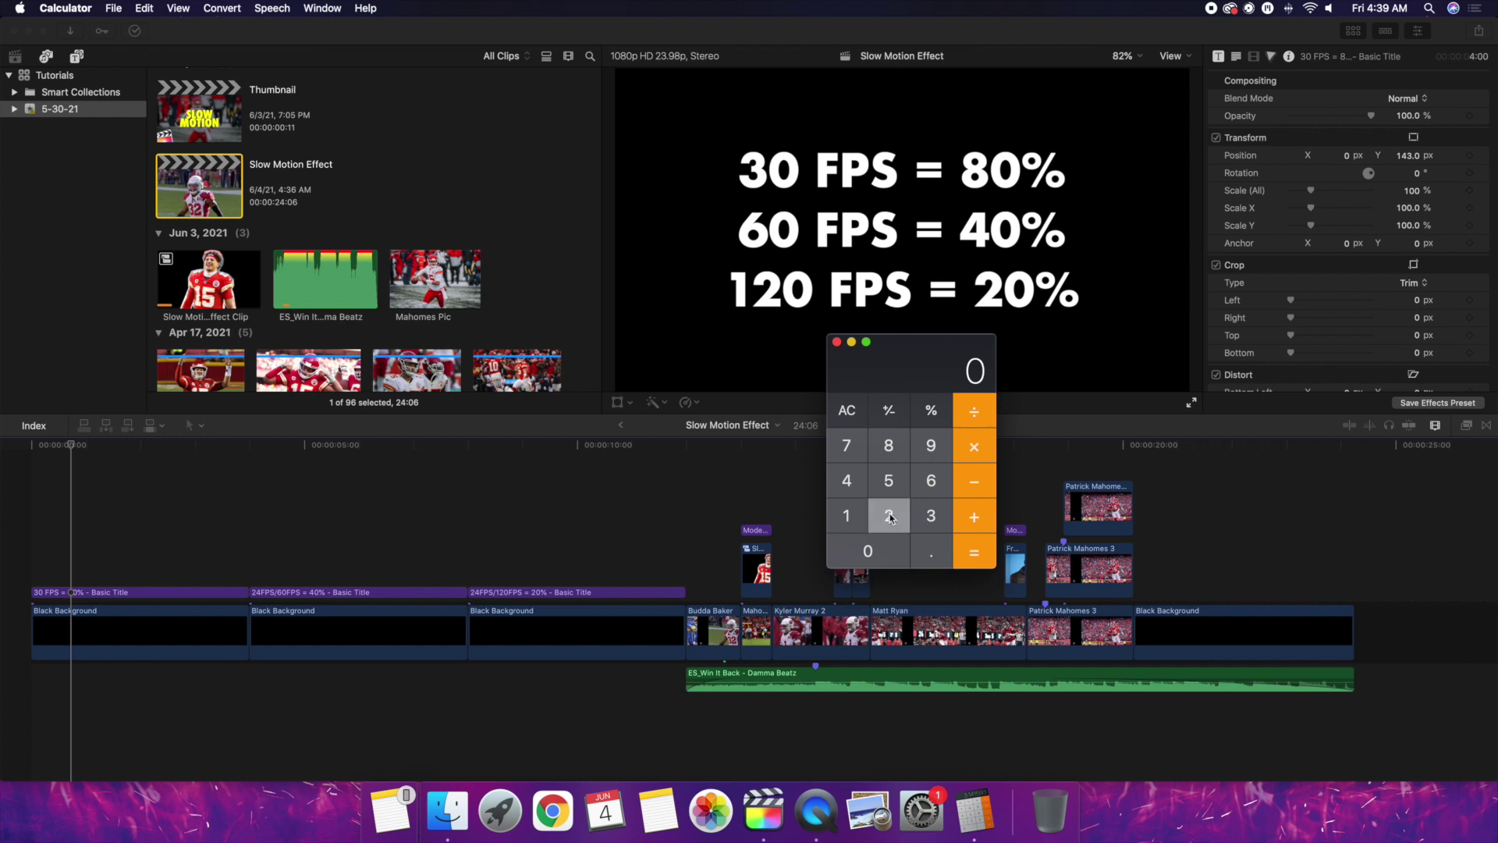
left_click(848, 482)
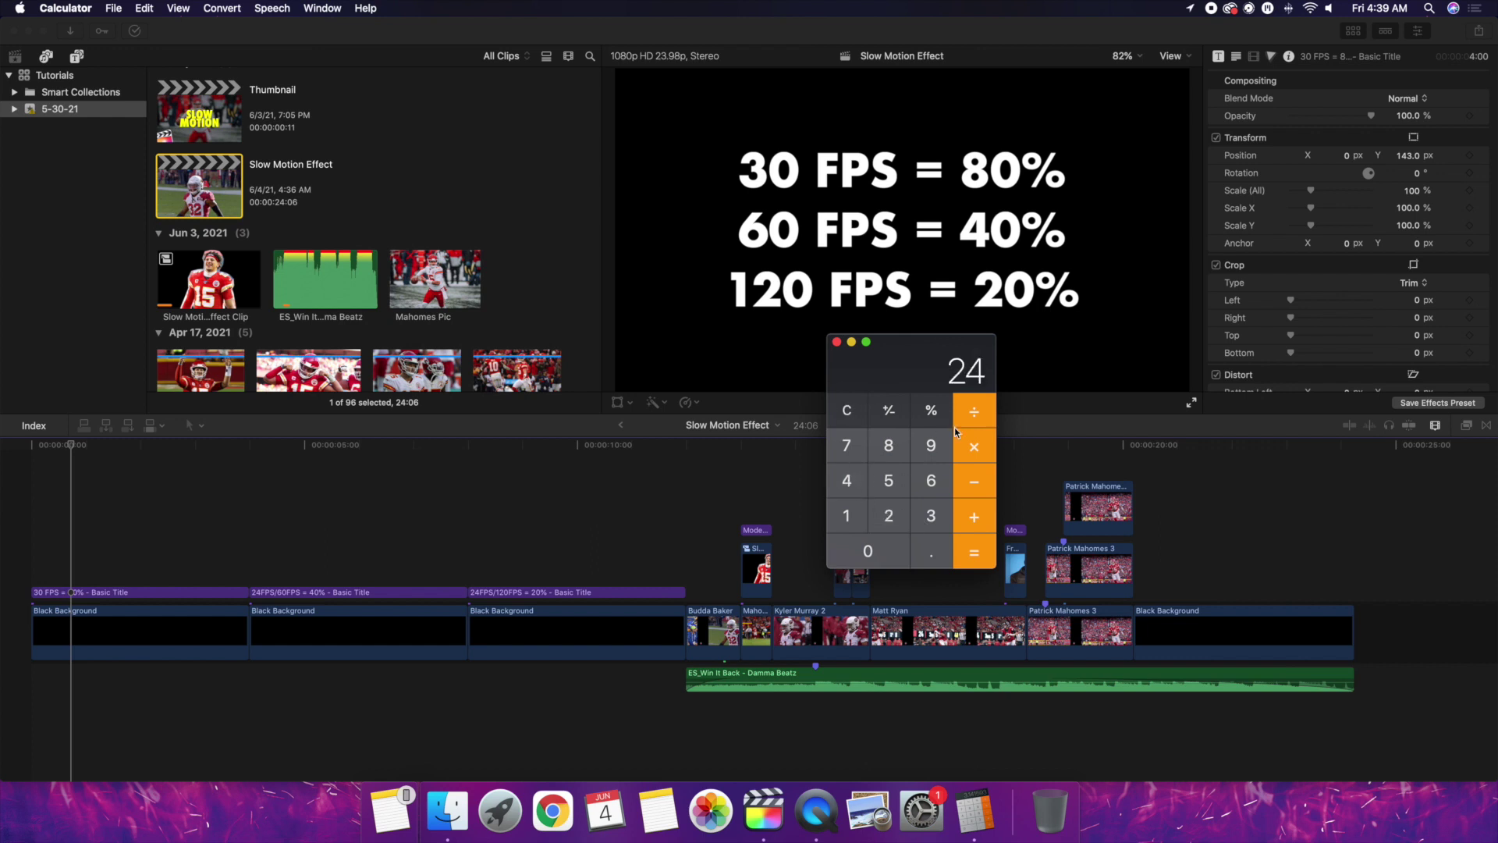
left_click(973, 409)
left_click(850, 515)
left_click(876, 520)
left_click(867, 551)
left_click(981, 544)
Step: Clear the calculation, compute 24 ÷ 30, and close Calculator to return to Final Cut Pro
left_click(847, 410)
left_click(888, 512)
left_click(859, 478)
left_click(974, 410)
left_click(922, 509)
left_click(876, 544)
left_click(974, 551)
left_click(836, 344)
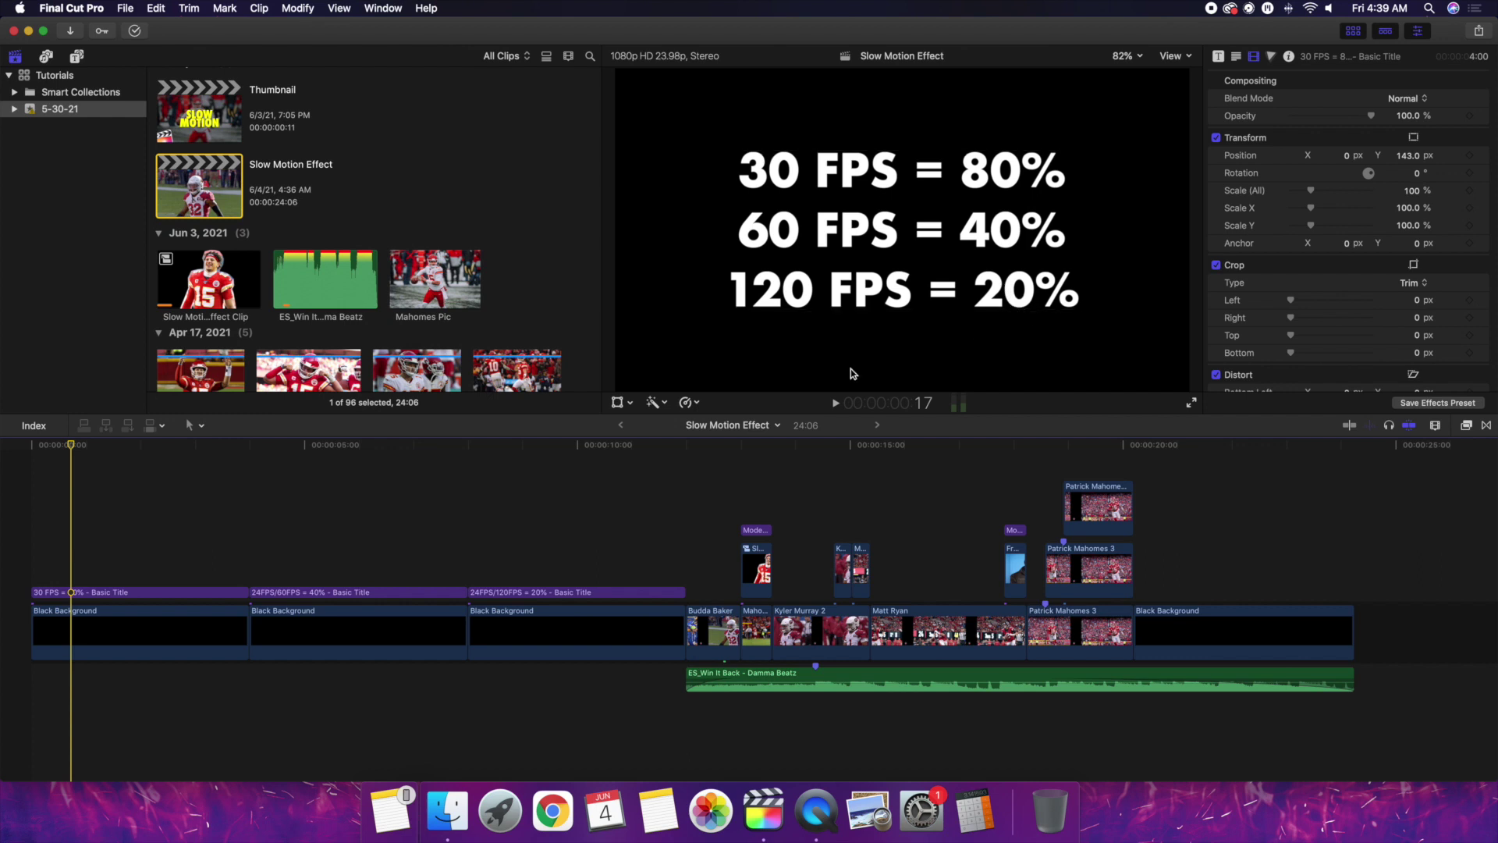
Step: Compare the speed calculations on the 24FPS/60FPS = 40% and 24FPS/120FPS = 20% title cards
left_click(323, 551)
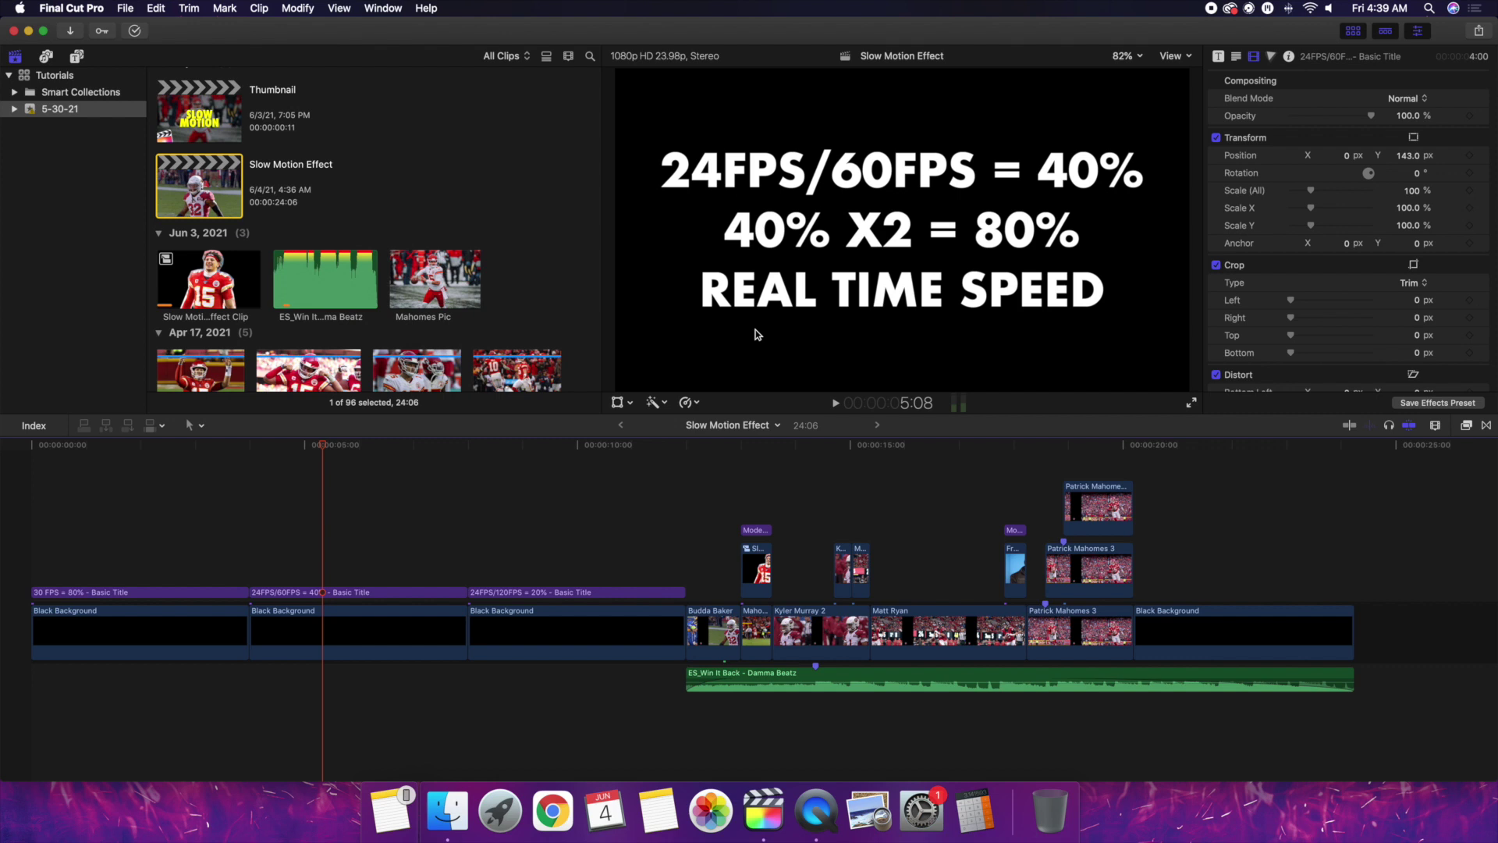
left_click(321, 550)
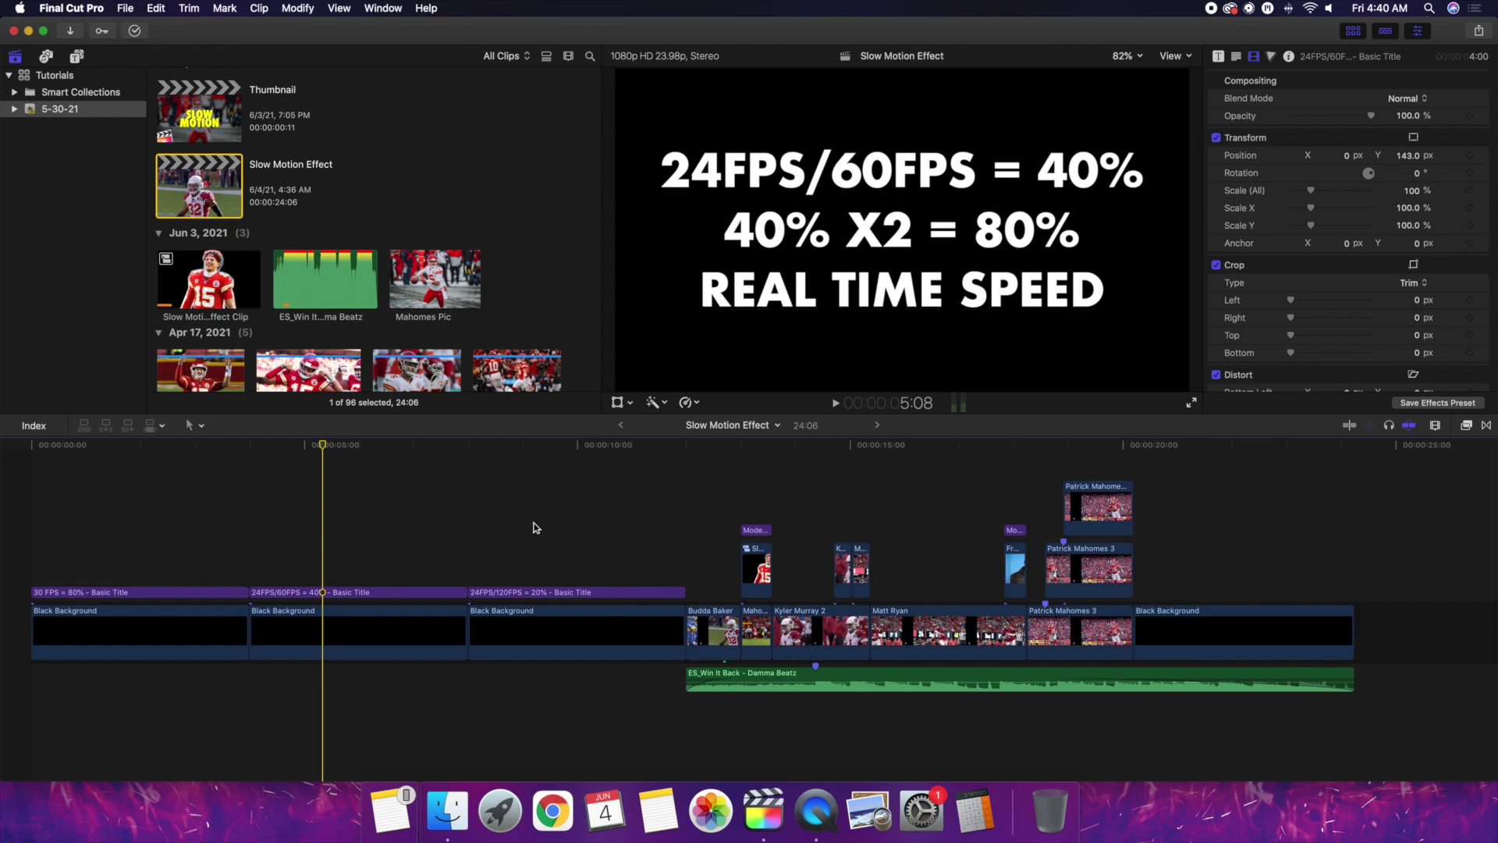
left_click(684, 180)
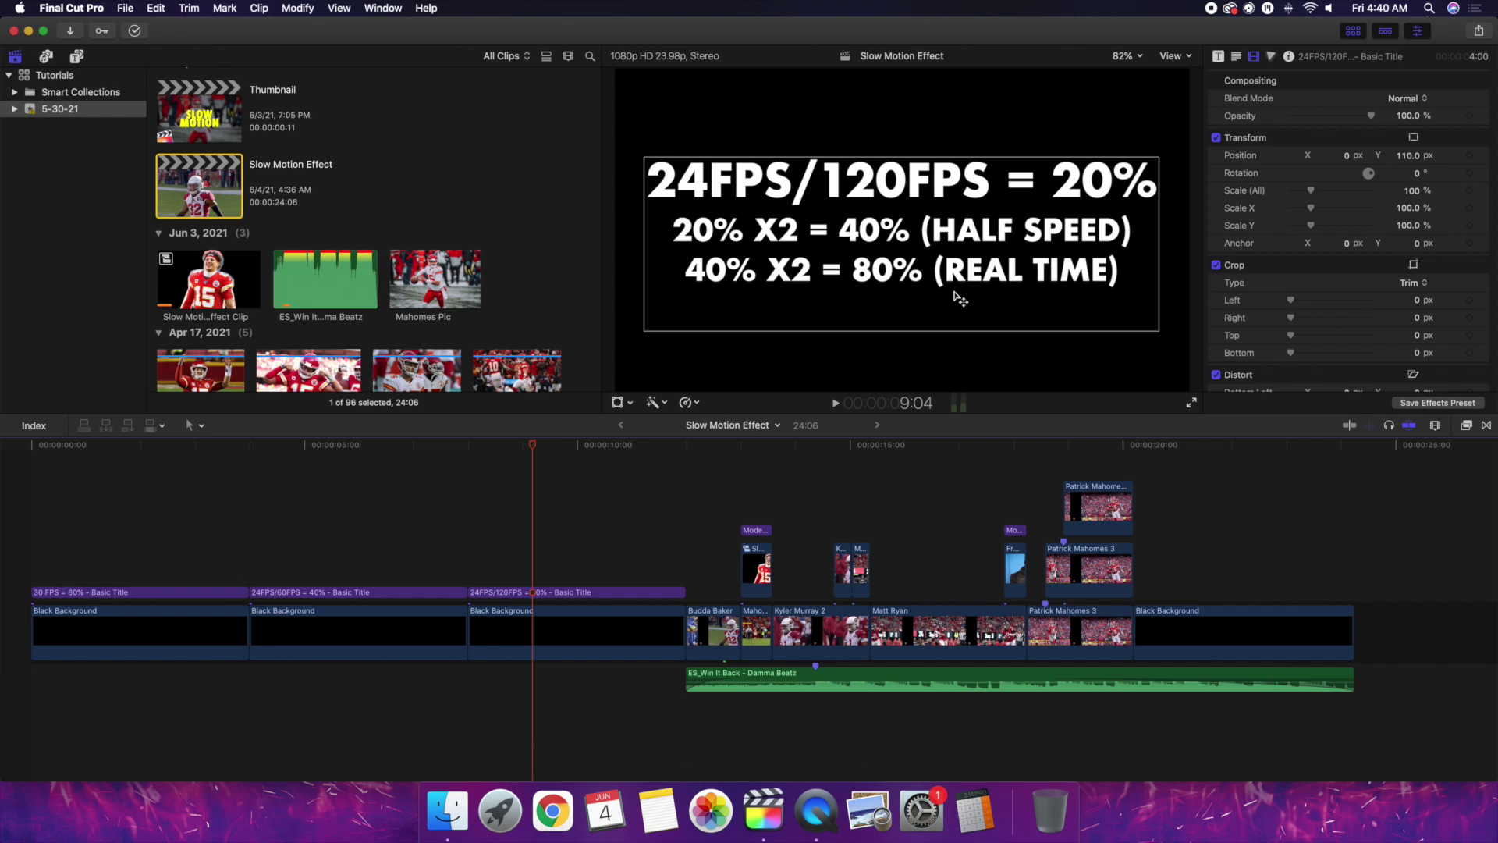
left_click(384, 518)
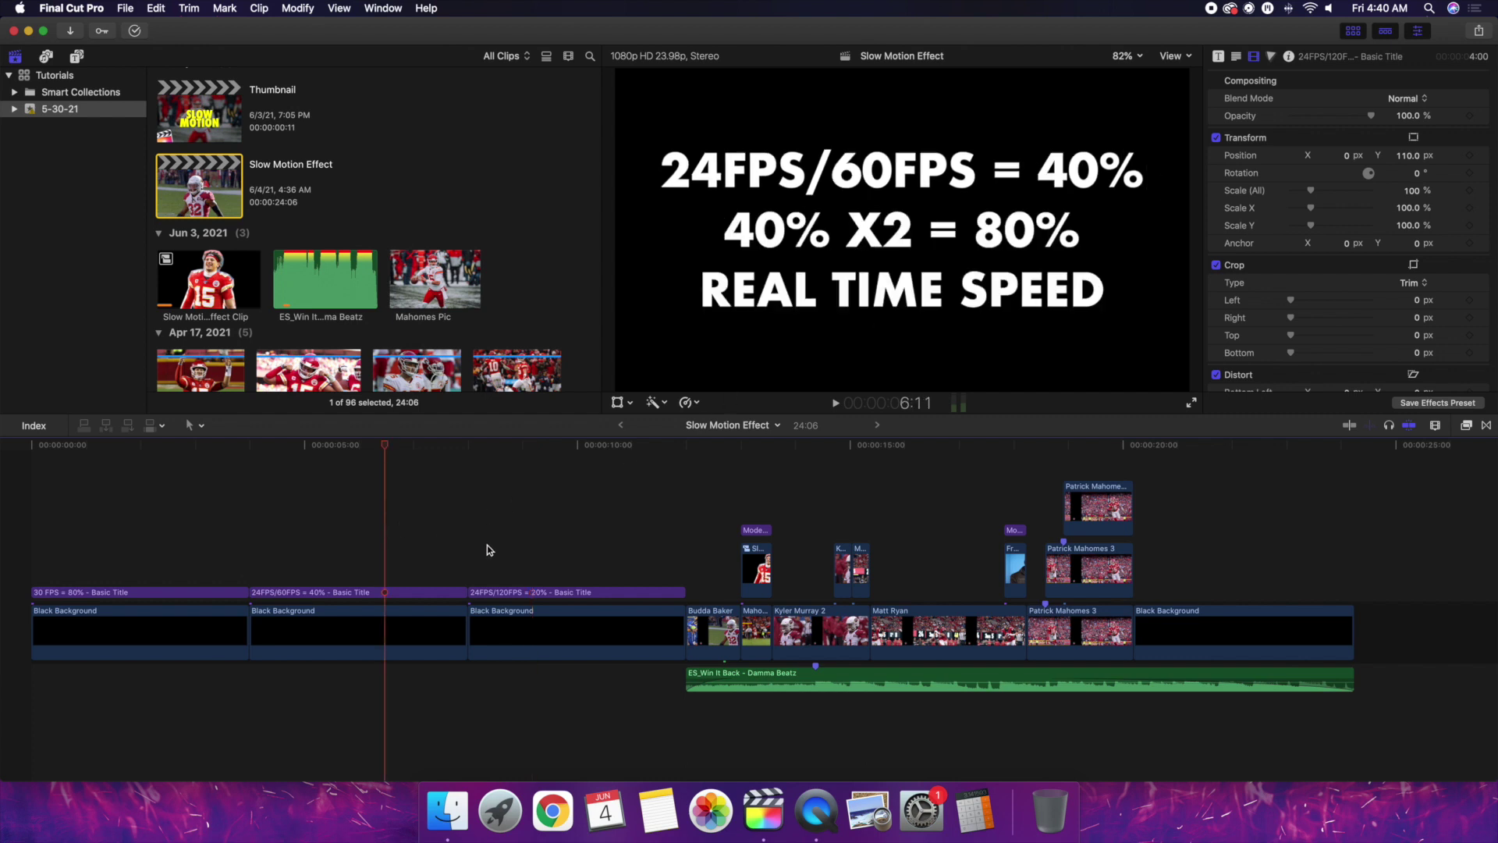
left_click(562, 551)
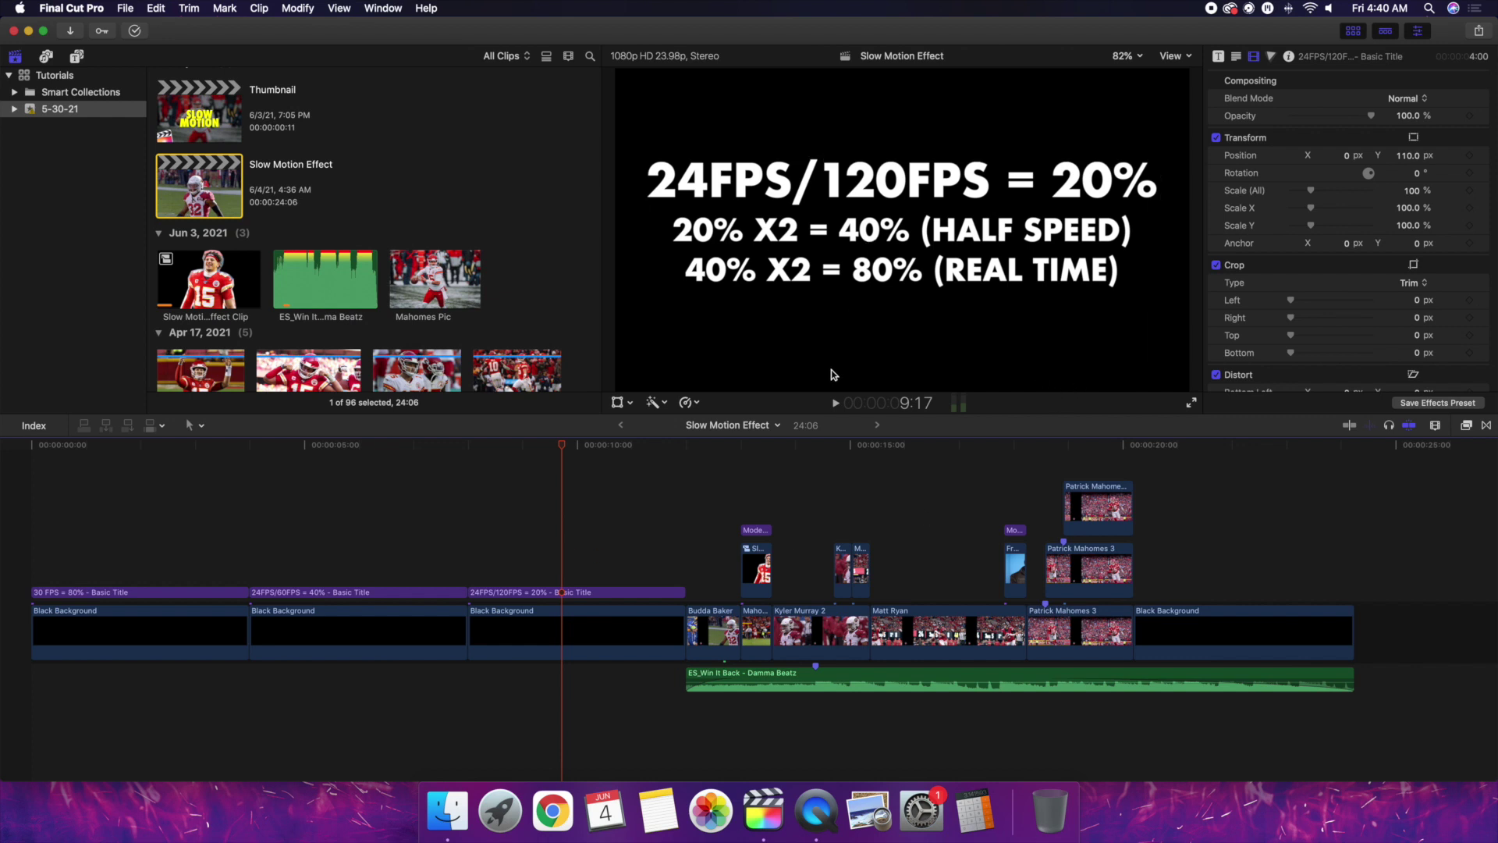
left_click(413, 536)
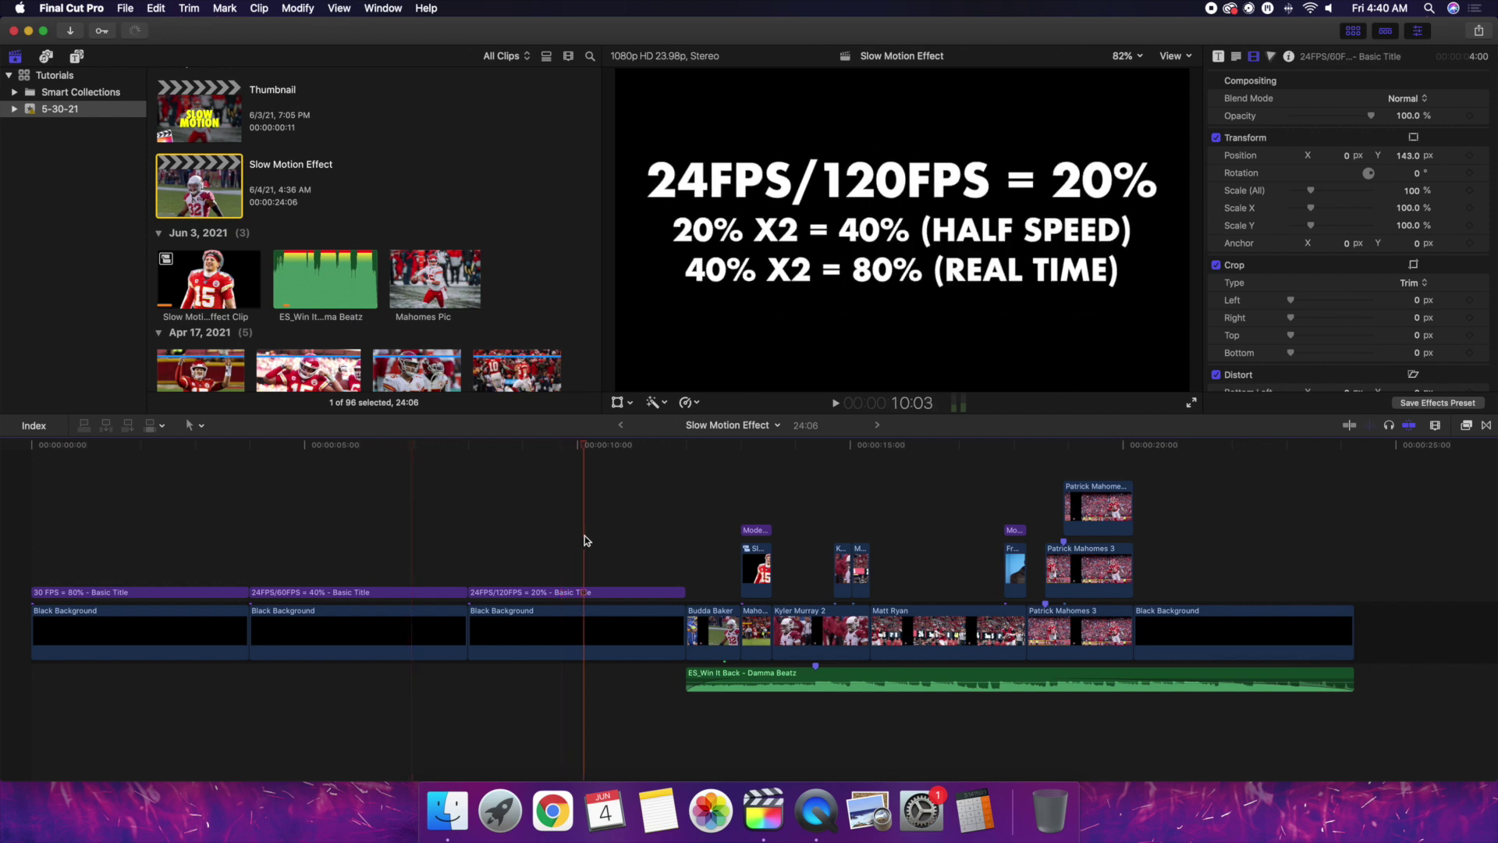
left_click(587, 540)
Step: Play the edit from the start of the Budda Baker clip through the last Patrick Mahomes clip and stop playback
key("Down")
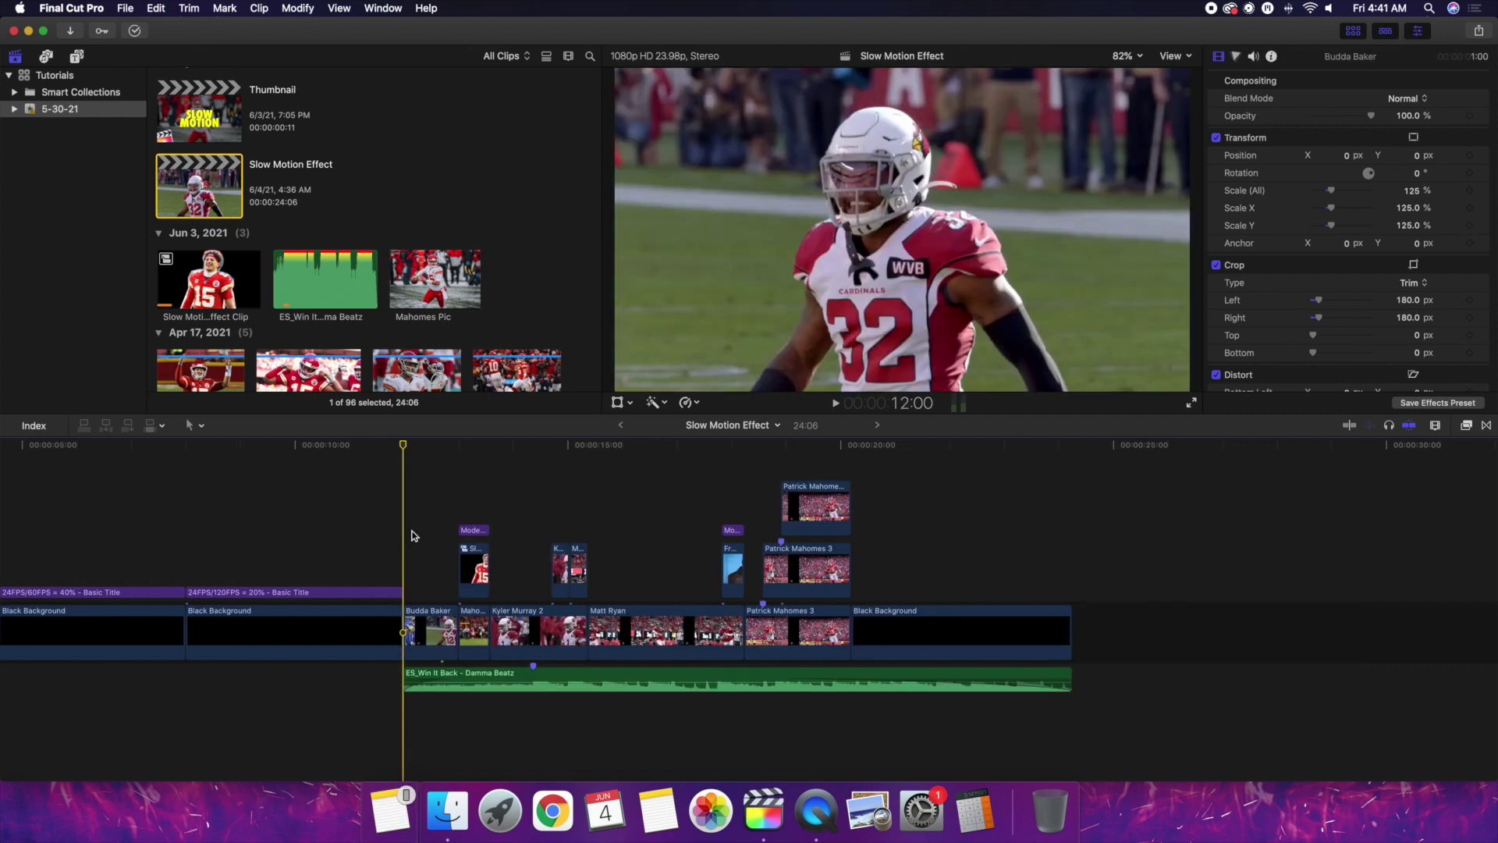
key("space")
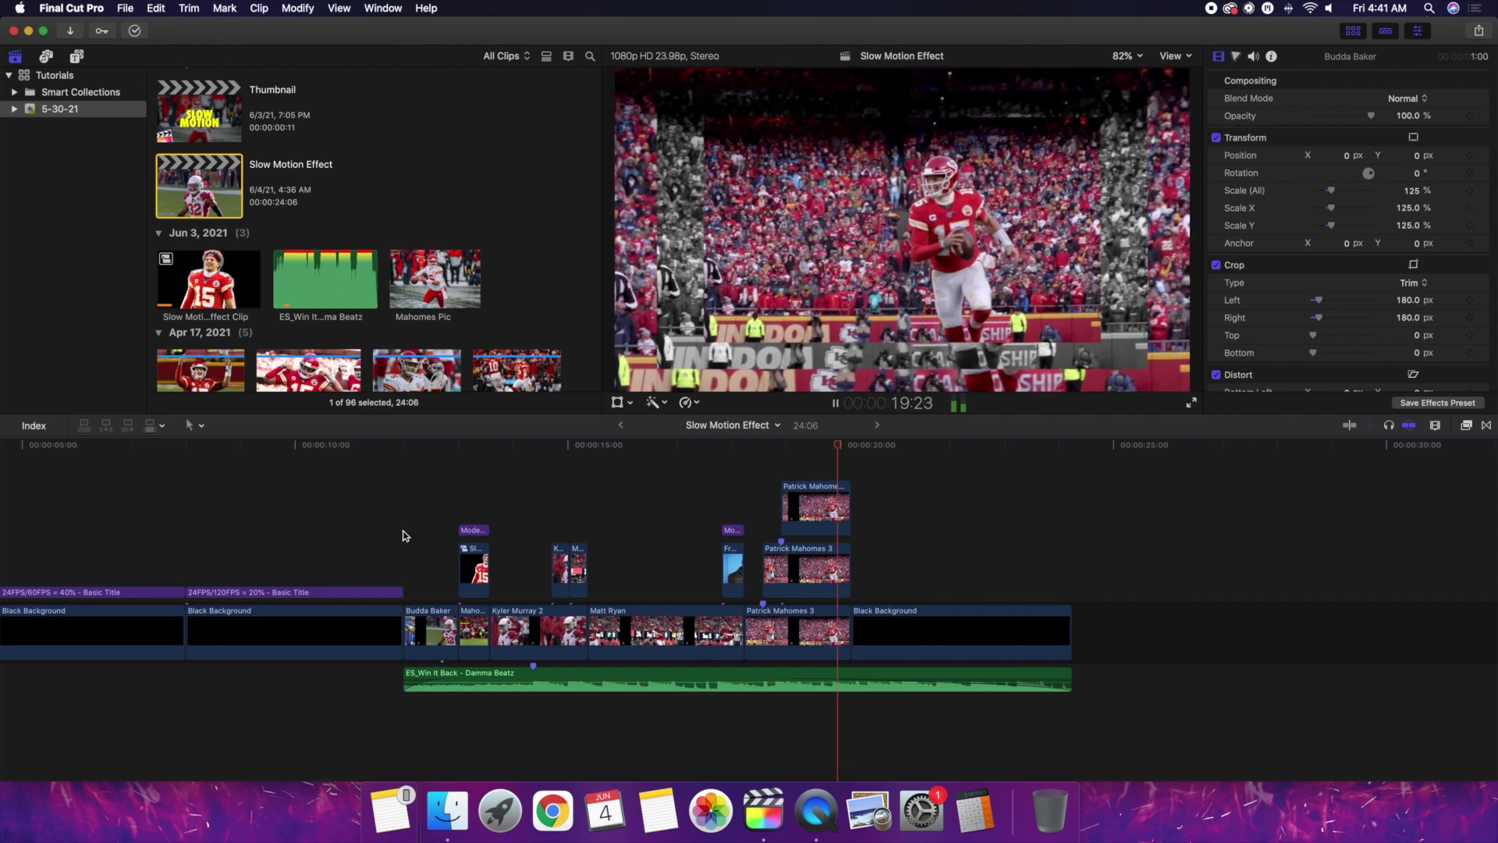
key("space")
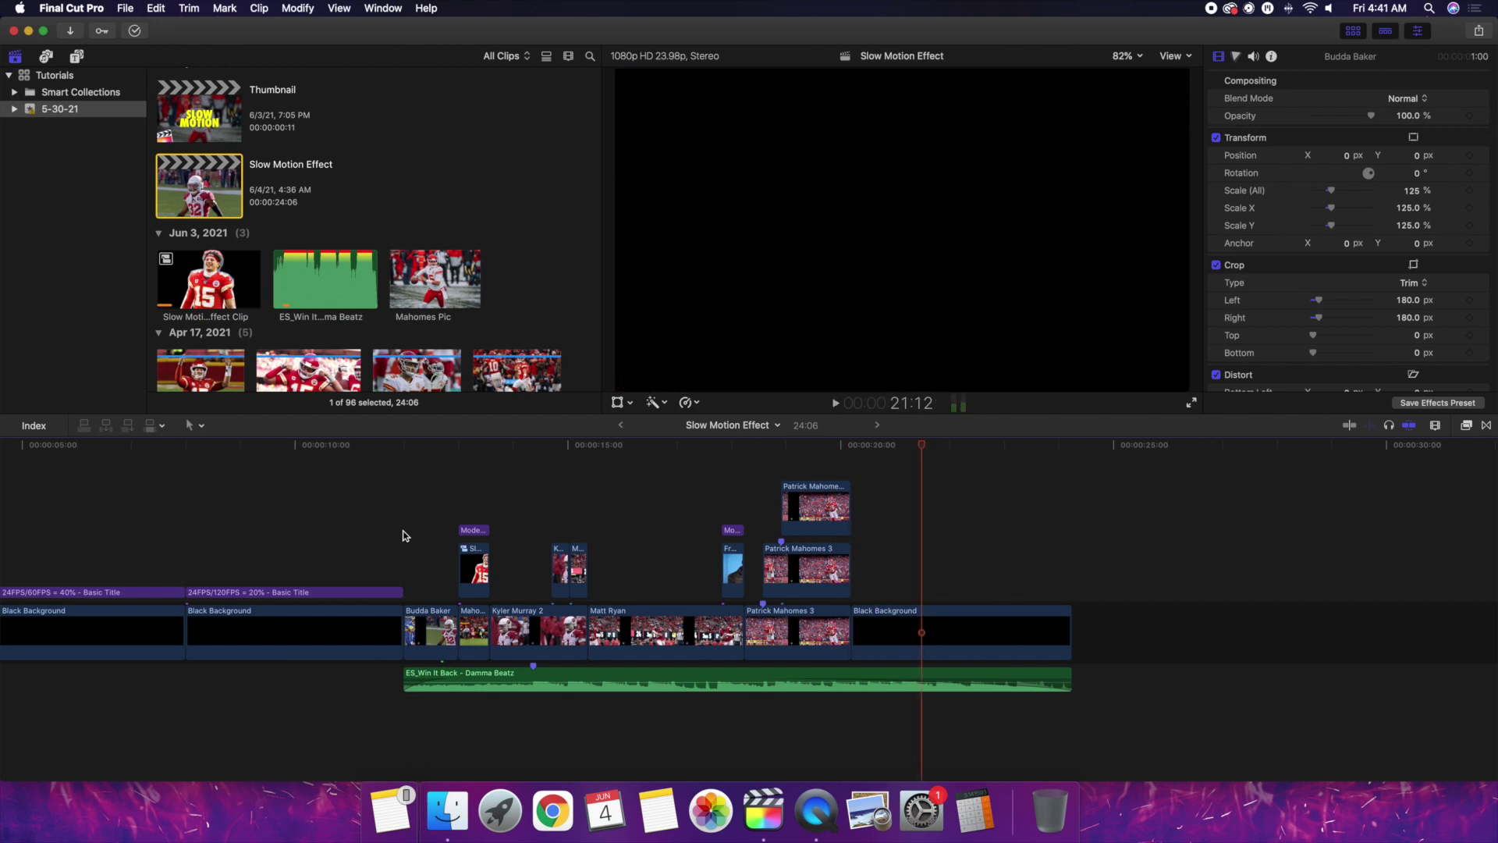